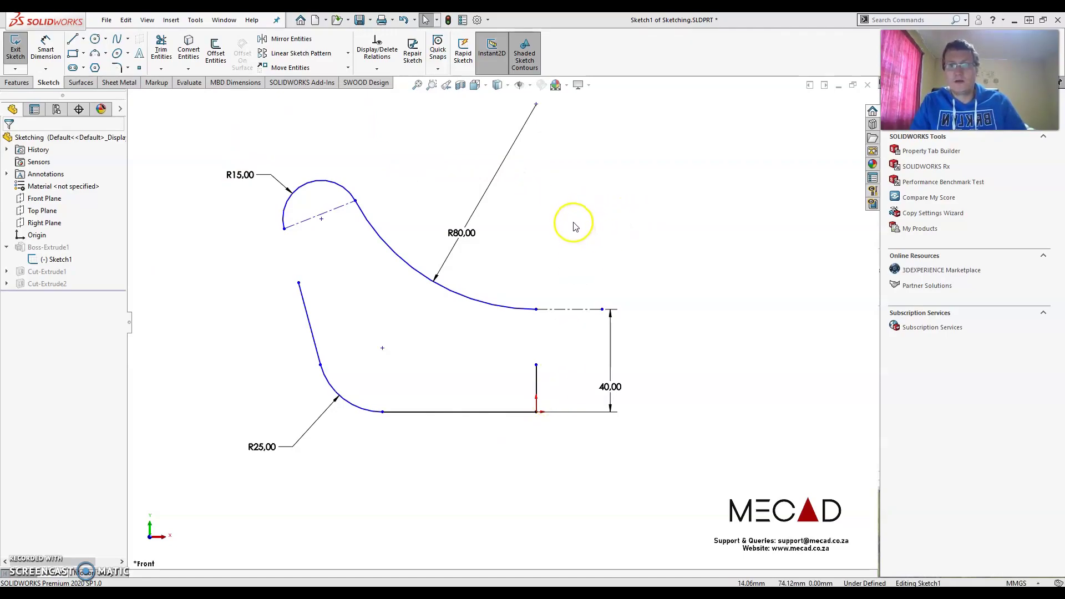
# Power-trim away the stray arc piece near the 40 mm vertical edge.
pyautogui.click(160, 49)
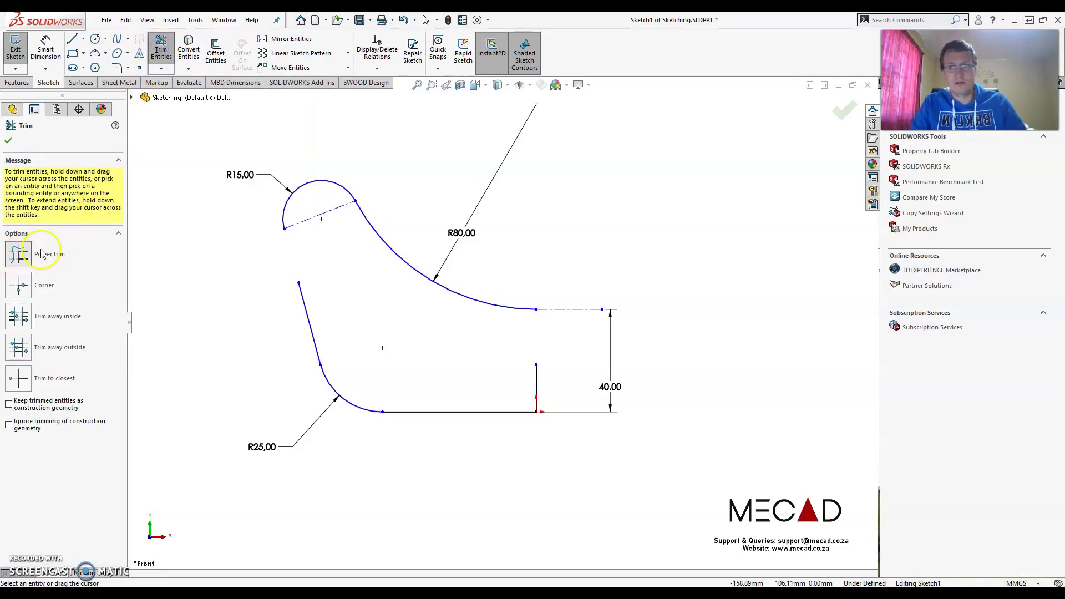
pyautogui.moveTo(45, 257); pyautogui.dragTo(556, 370)
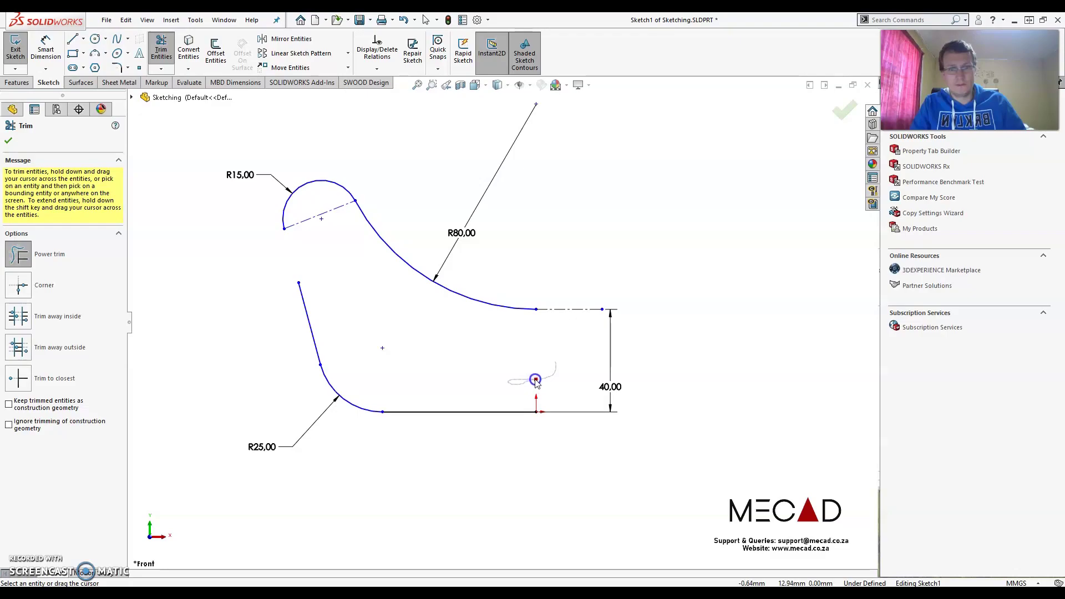
pyautogui.moveTo(536, 383); pyautogui.dragTo(545, 383)
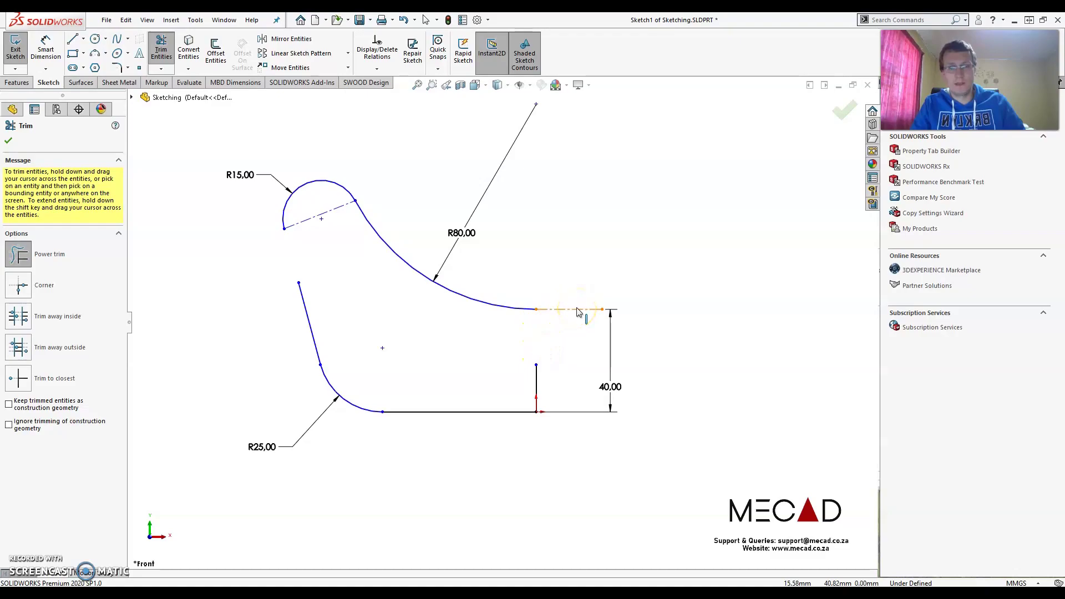
# Extend the right vertical line to the R80 arc and the slanted line to the R15 arc.
pyautogui.moveTo(577, 312)
pyautogui.mouseDown()
pyautogui.moveTo(554, 321)
pyautogui.moveTo(556, 344)
pyautogui.moveTo(537, 369)
pyautogui.mouseUp()
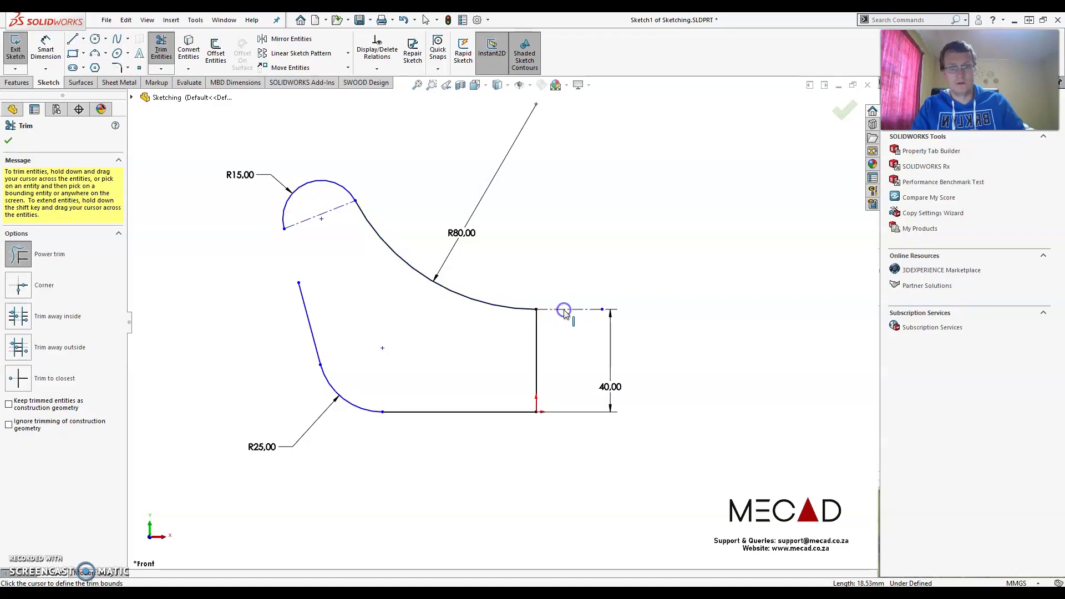
pyautogui.moveTo(521, 435)
pyautogui.mouseDown()
pyautogui.moveTo(528, 476)
pyautogui.moveTo(590, 324)
pyautogui.moveTo(514, 336)
pyautogui.moveTo(549, 340)
pyautogui.moveTo(542, 351)
pyautogui.moveTo(538, 312)
pyautogui.moveTo(347, 302)
pyautogui.moveTo(294, 285)
pyautogui.moveTo(340, 304)
pyautogui.moveTo(301, 287)
pyautogui.mouseUp()
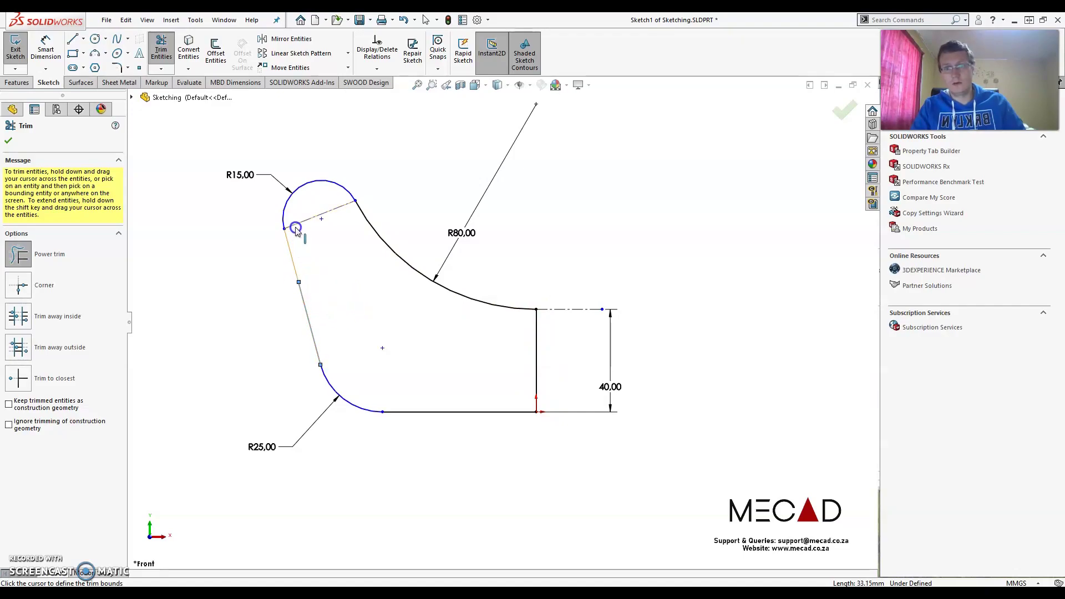
pyautogui.moveTo(404, 373)
pyautogui.mouseDown()
pyautogui.moveTo(346, 256)
pyautogui.moveTo(310, 226)
pyautogui.moveTo(272, 227)
pyautogui.moveTo(289, 236)
pyautogui.moveTo(283, 226)
pyautogui.moveTo(295, 264)
pyautogui.moveTo(349, 311)
pyautogui.moveTo(359, 307)
pyautogui.moveTo(266, 279)
pyautogui.mouseUp()
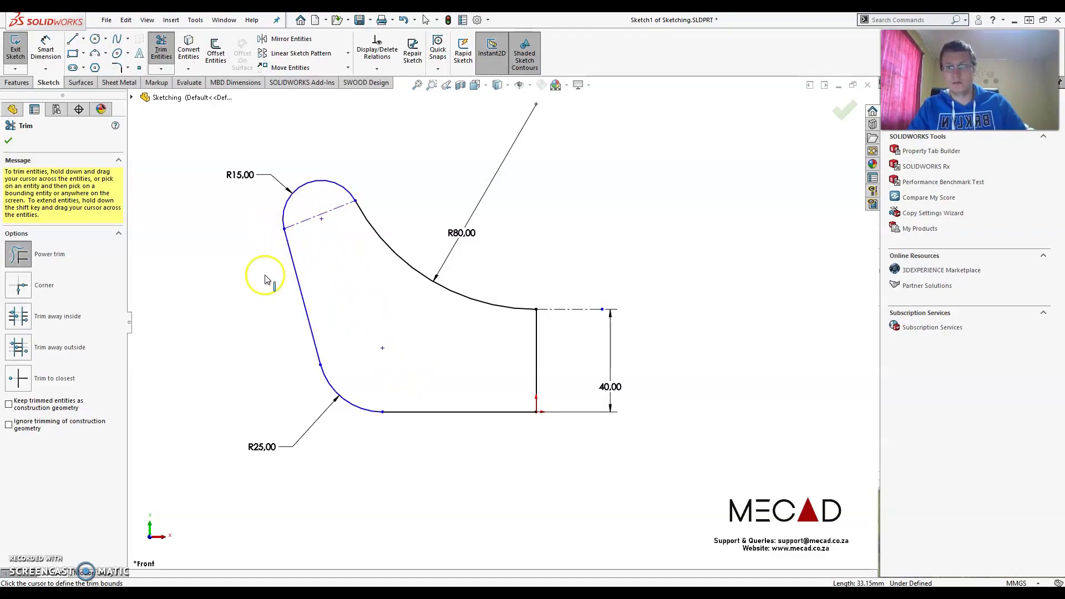
pyautogui.click(10, 142)
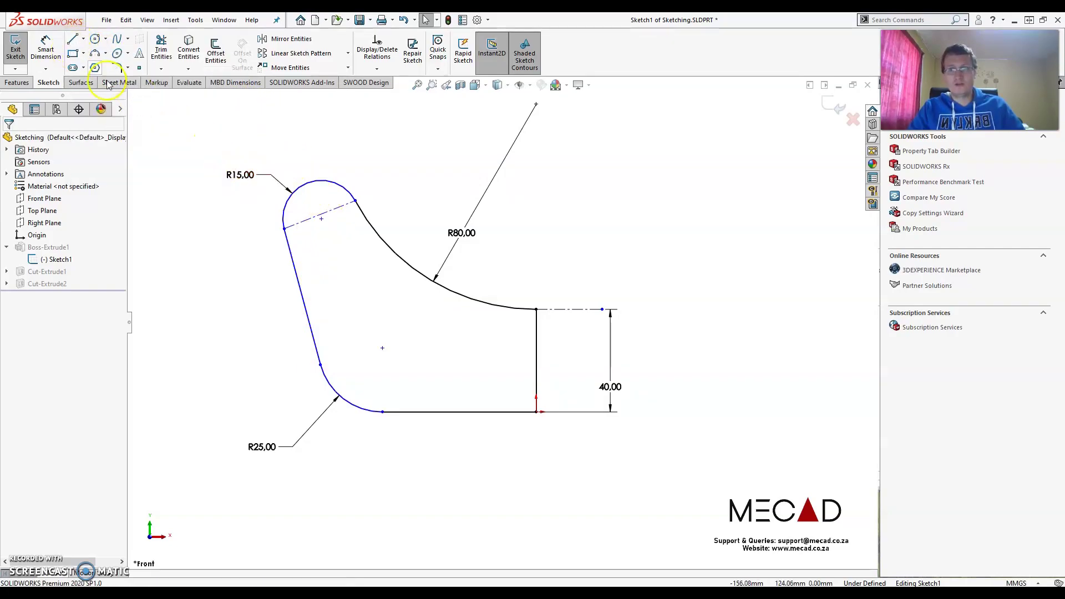
# Dimension the slanted left line at 15° against a vertical reference.
pyautogui.click(46, 49)
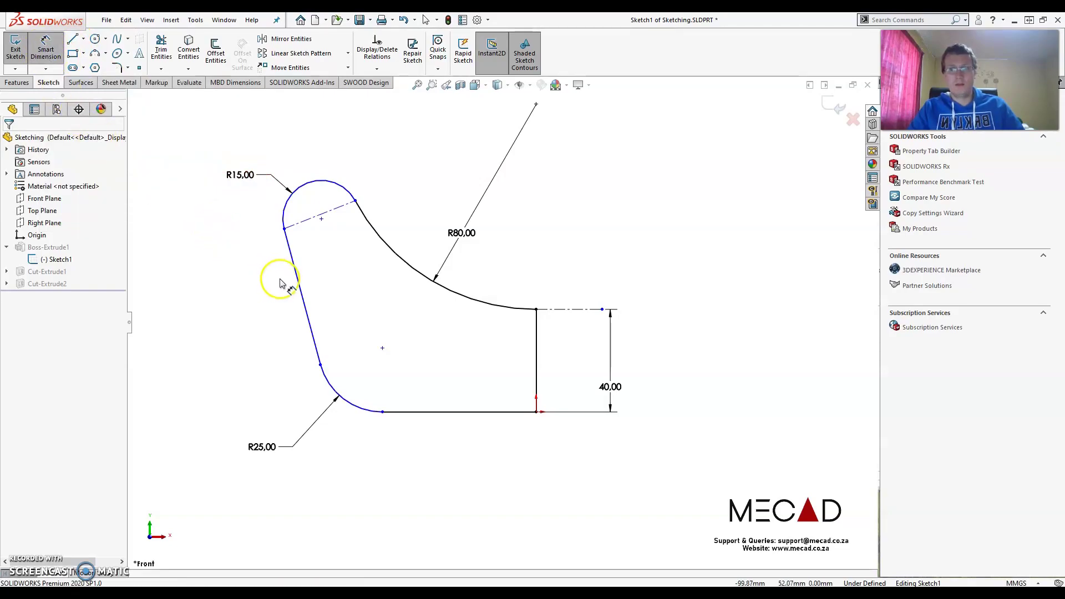
pyautogui.click(290, 253)
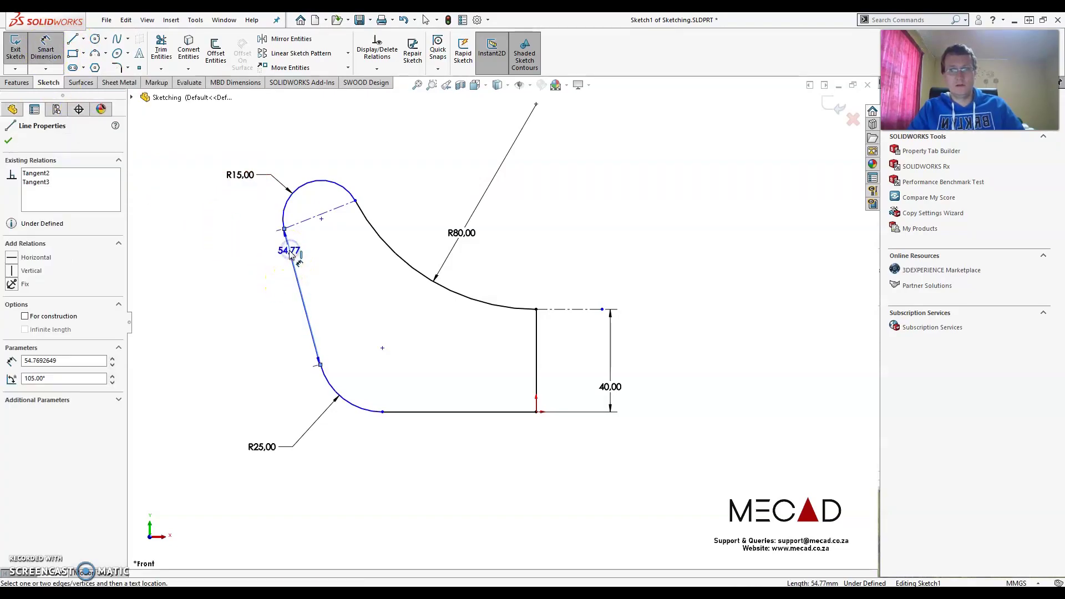
pyautogui.click(321, 366)
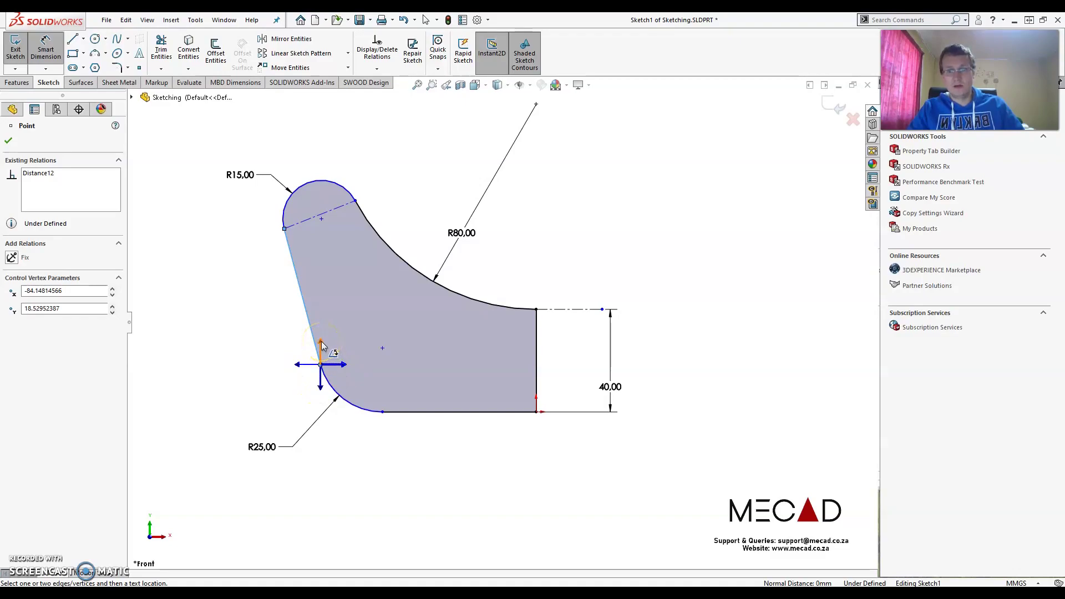
pyautogui.moveTo(321, 343); pyautogui.dragTo(304, 254)
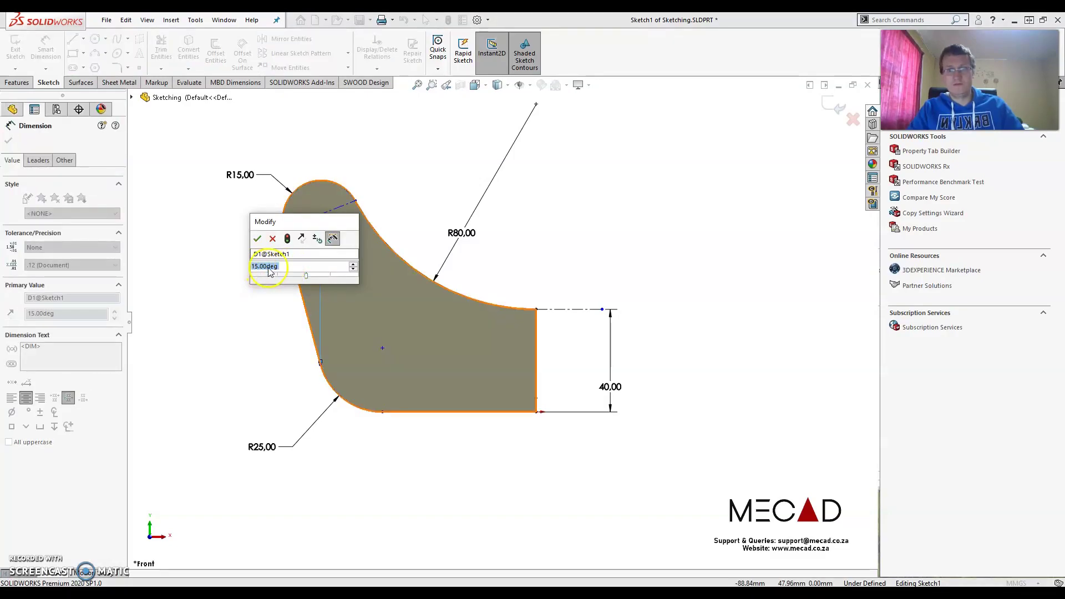
pyautogui.click(257, 238)
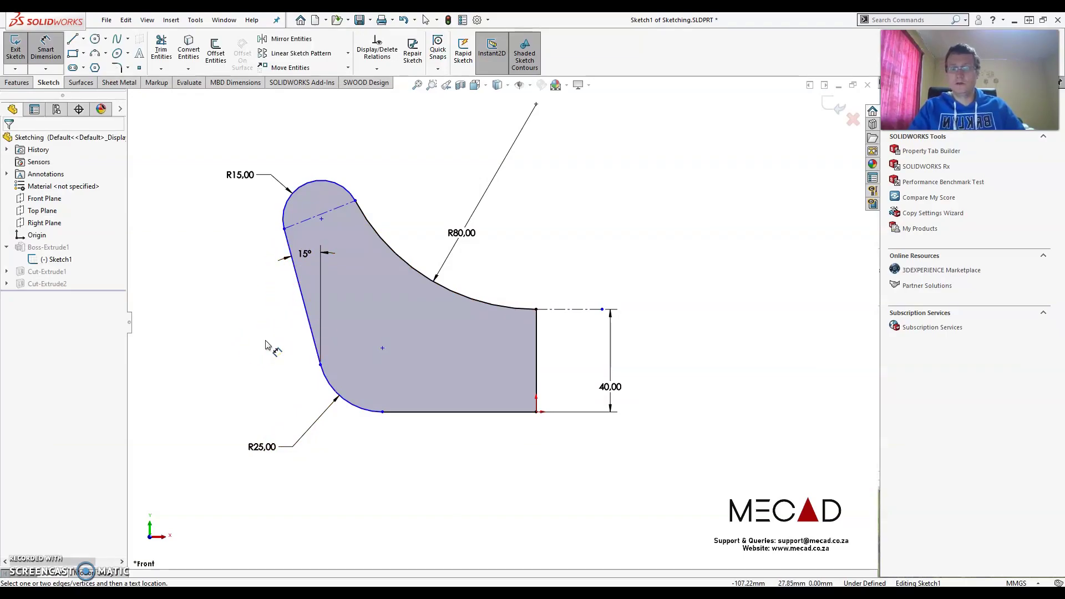
pyautogui.press('Escape')
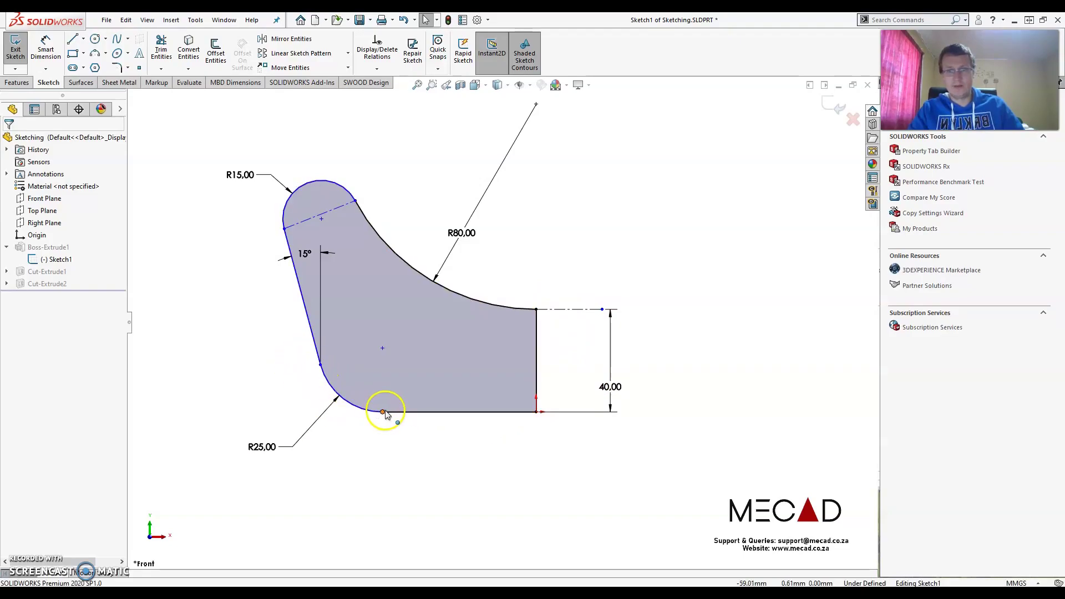
# Place a sketch point at the virtual sharp of the slanted and bottom lines.
pyautogui.click(417, 413)
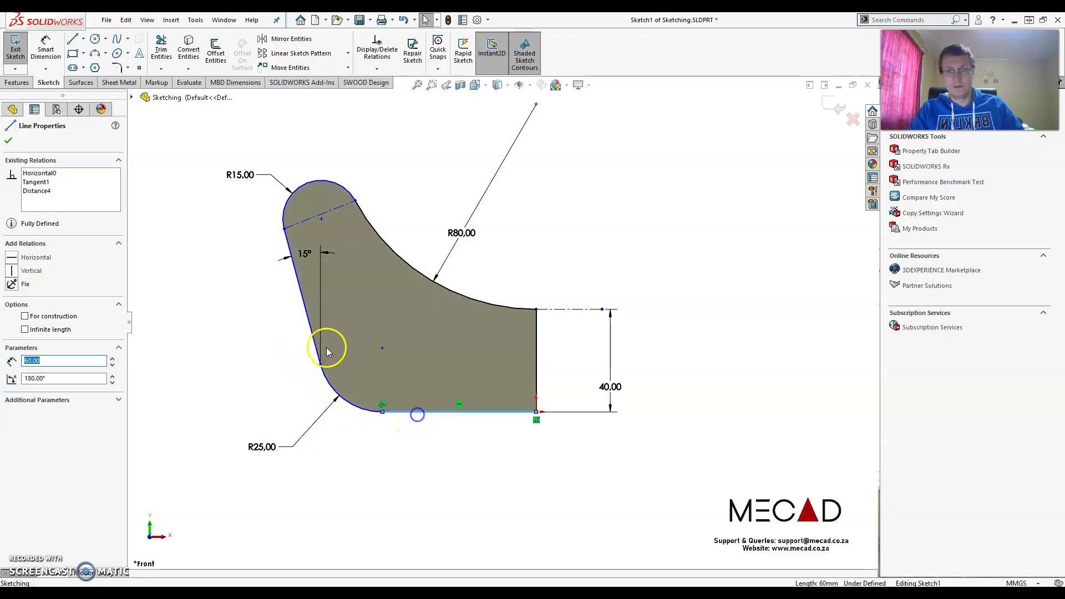
pyautogui.click(354, 440)
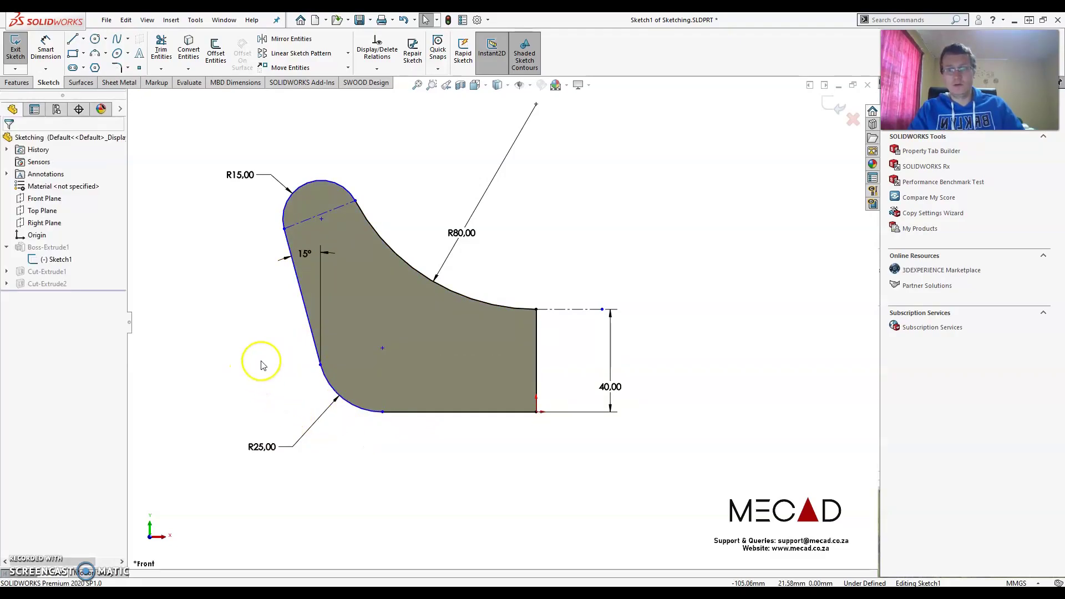
pyautogui.click(309, 318)
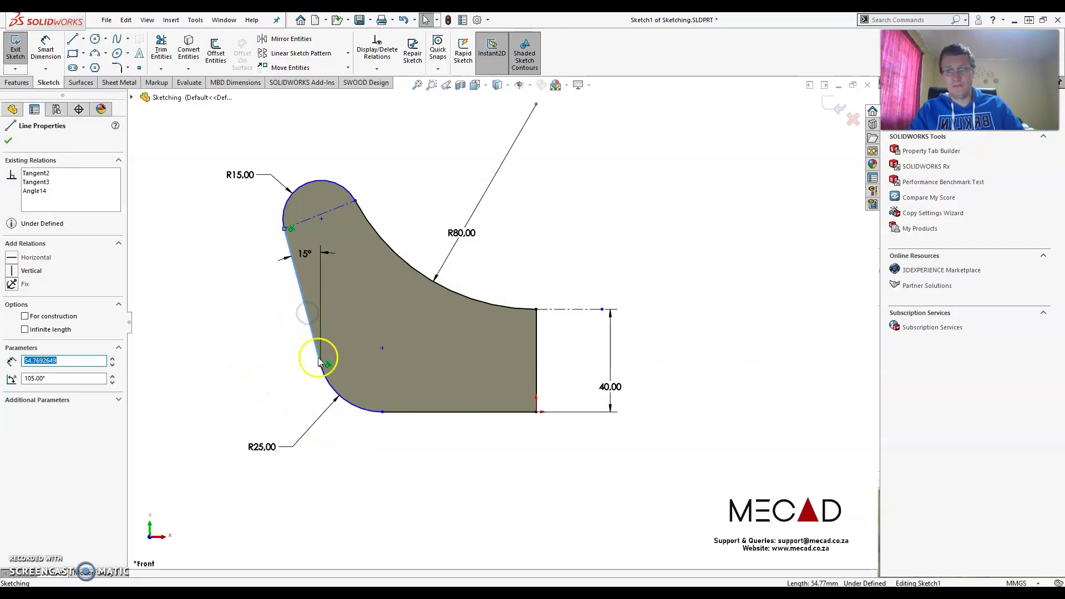
pyautogui.keyDown('ctrl'); pyautogui.click(400, 413); pyautogui.keyUp('ctrl')
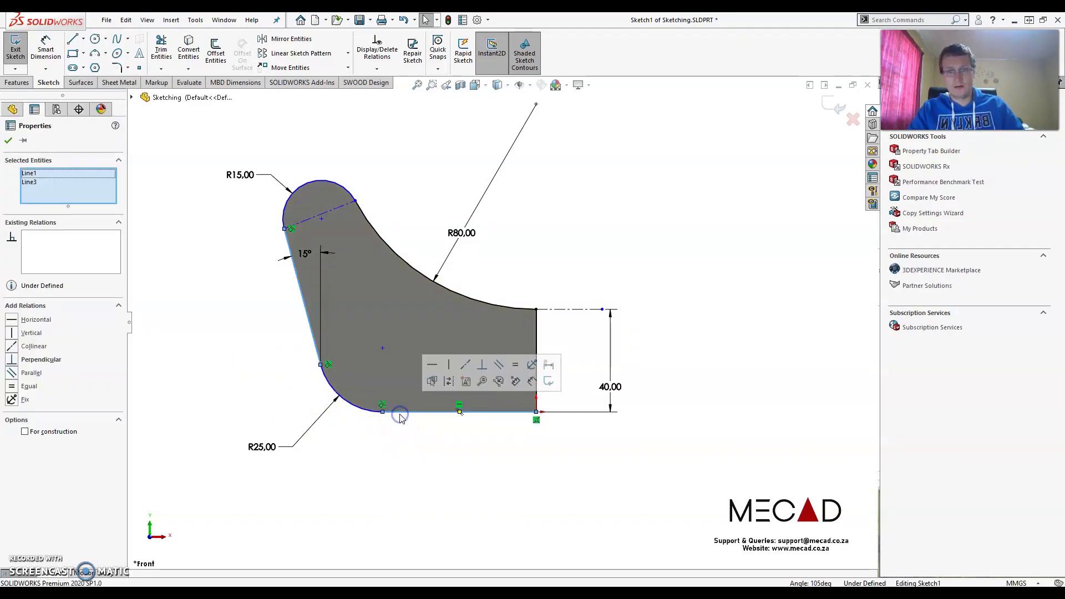
pyautogui.click(335, 358)
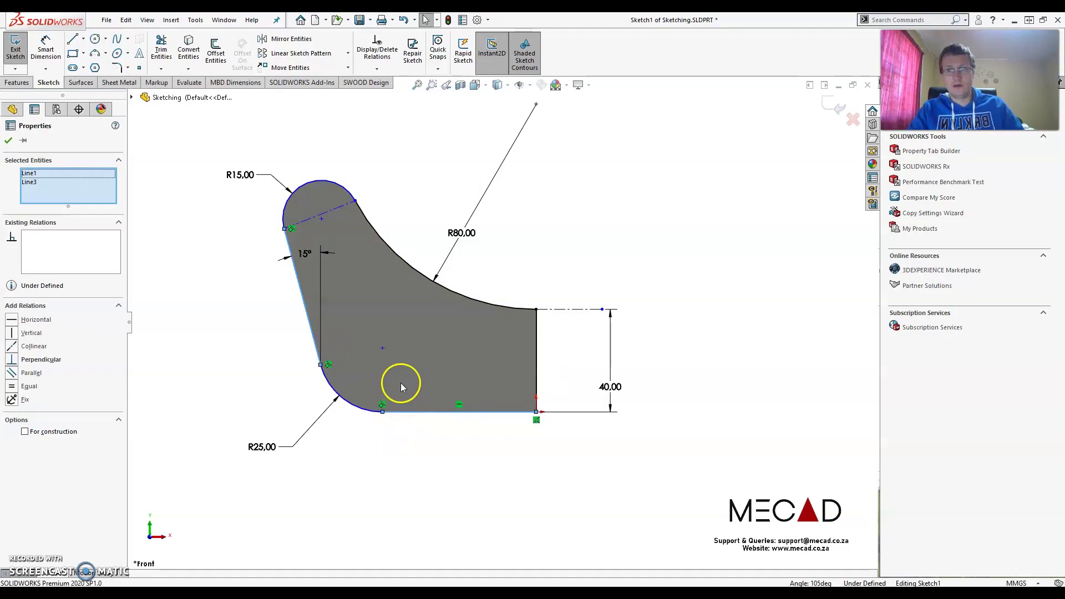
pyautogui.click(139, 67)
pyautogui.click(395, 464)
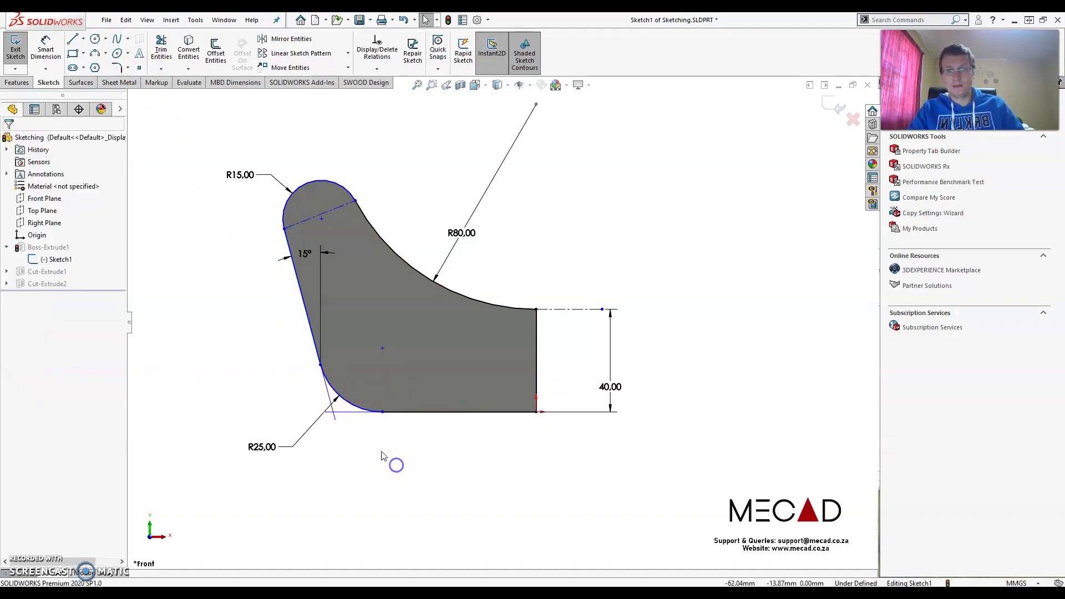
pyautogui.click(337, 418)
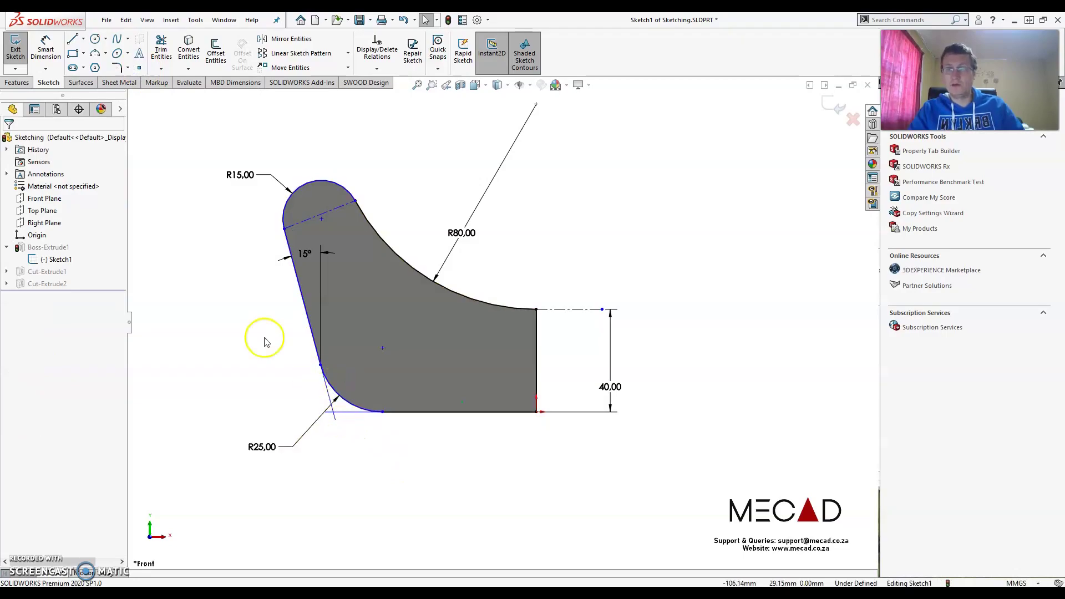
# Try dimensioning from the corner point to the lower-right corner, then cancel the 79.18 value.
pyautogui.click(46, 52)
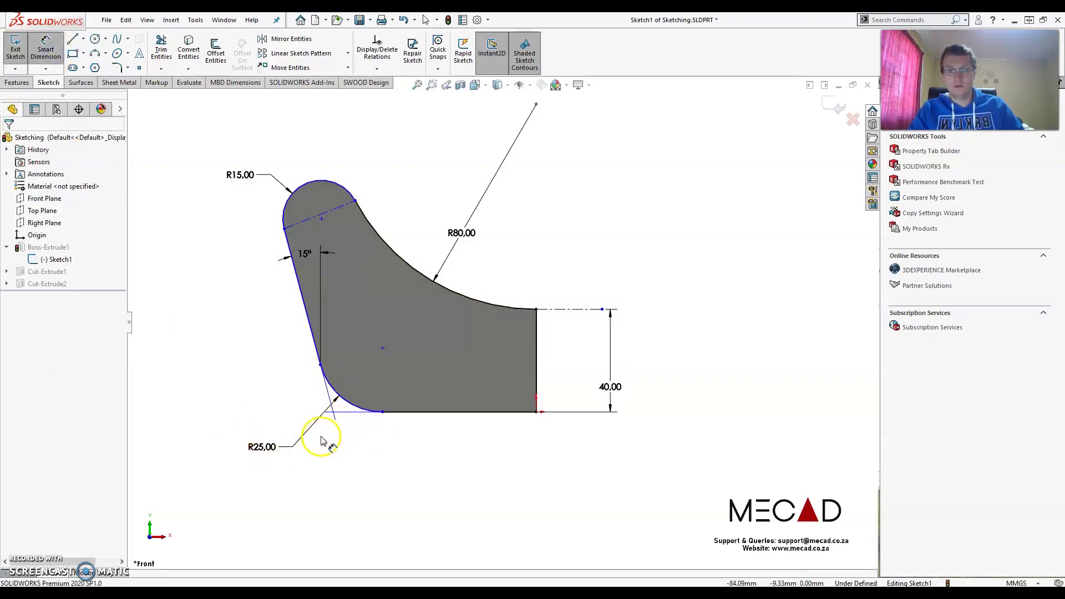
pyautogui.click(334, 415)
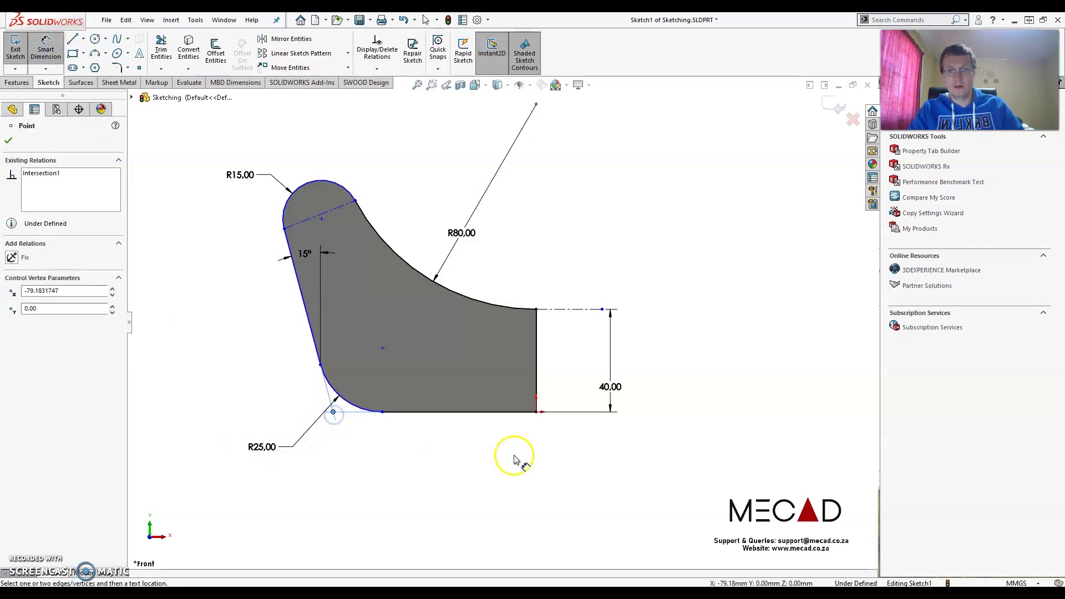
pyautogui.click(536, 415)
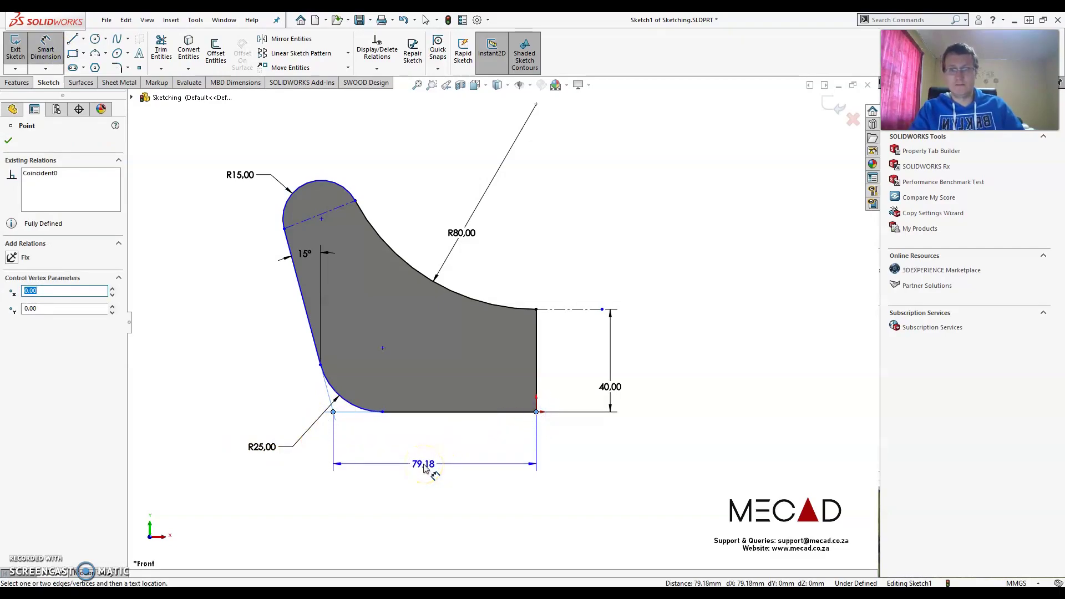
pyautogui.press('Escape')
pyautogui.press('Escape')
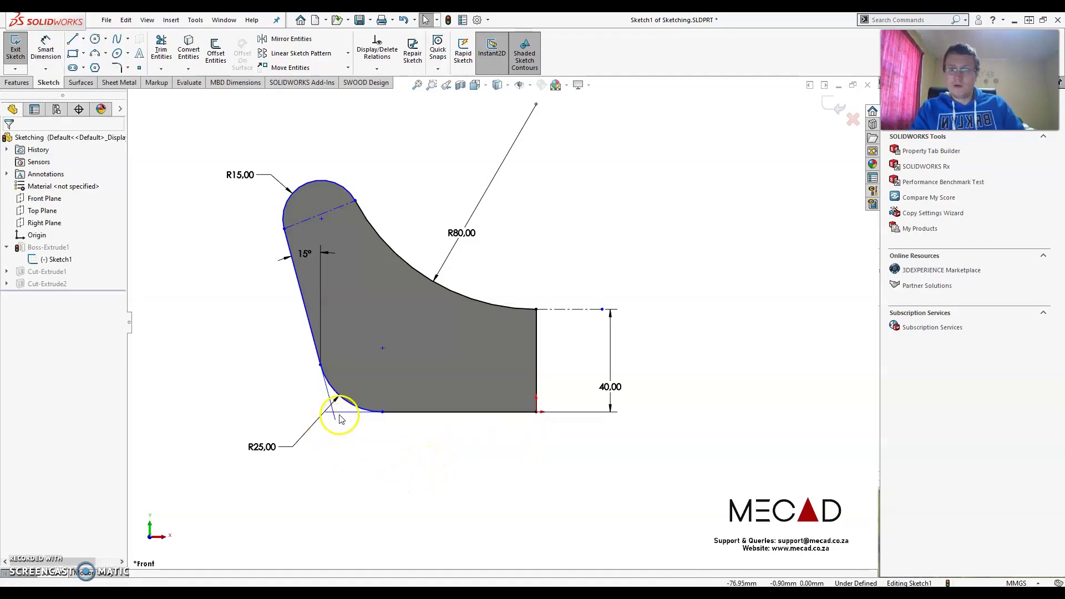
# Dimension the base at 80 mm from the lower-left virtual corner to the lower-right corner.
pyautogui.click(333, 414)
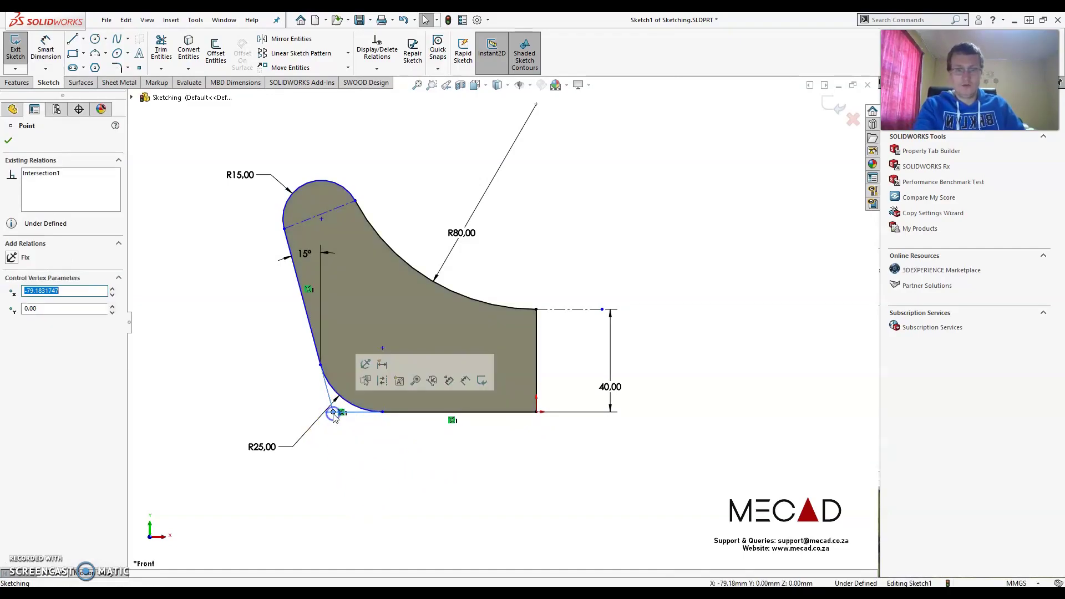
pyautogui.press('Escape')
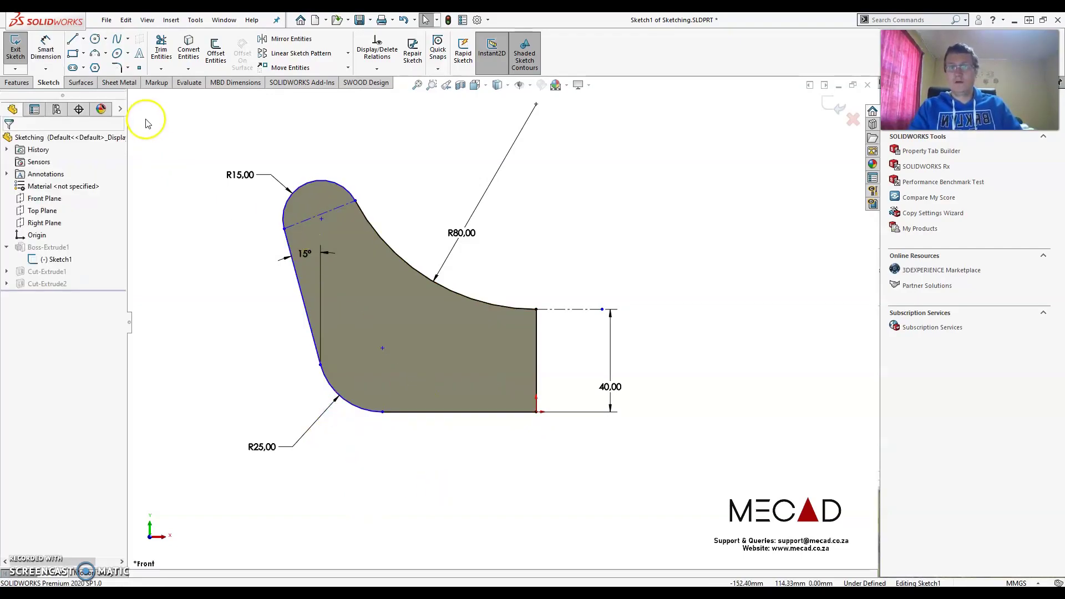
pyautogui.click(44, 50)
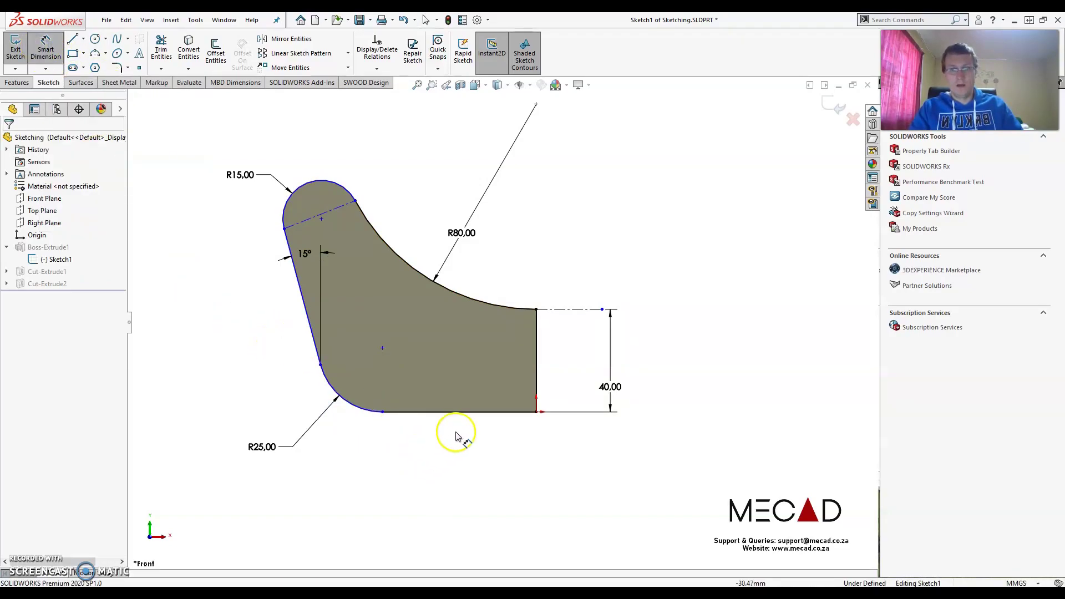
pyautogui.rightClick(481, 414)
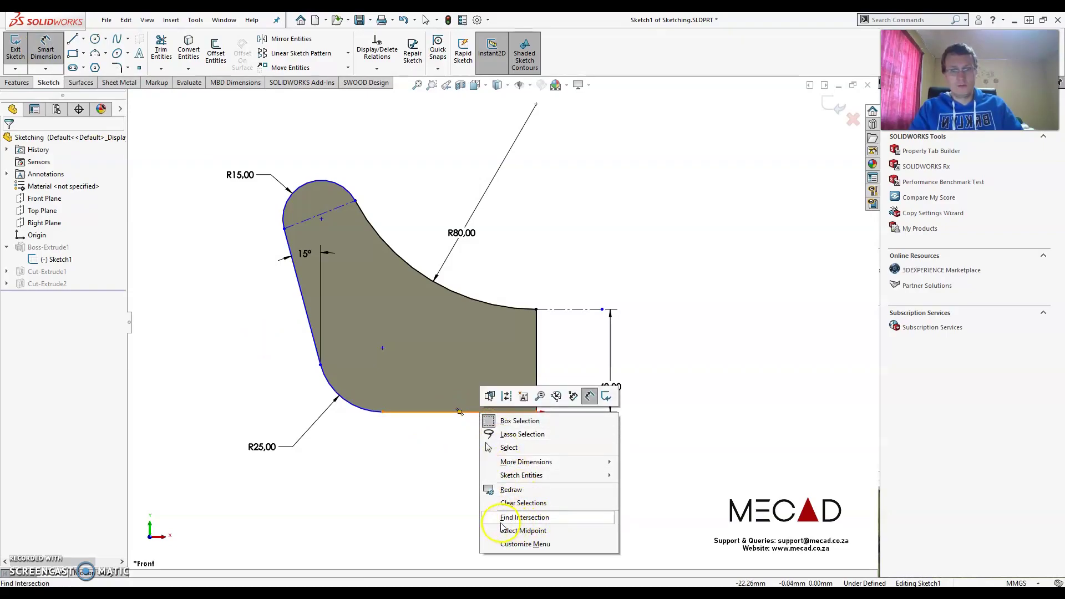
pyautogui.click(564, 524)
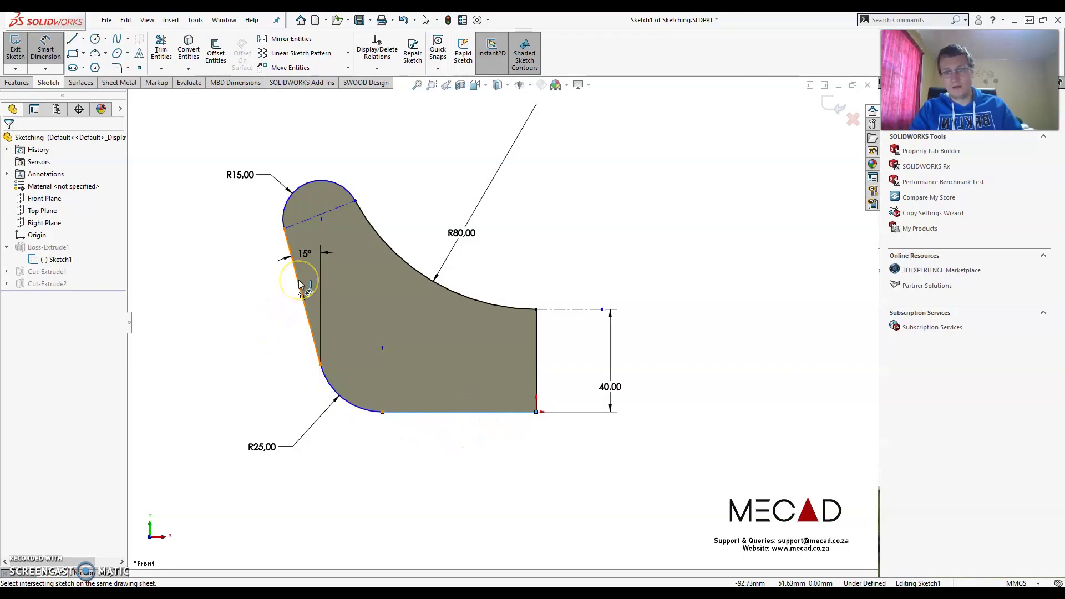
pyautogui.click(333, 408)
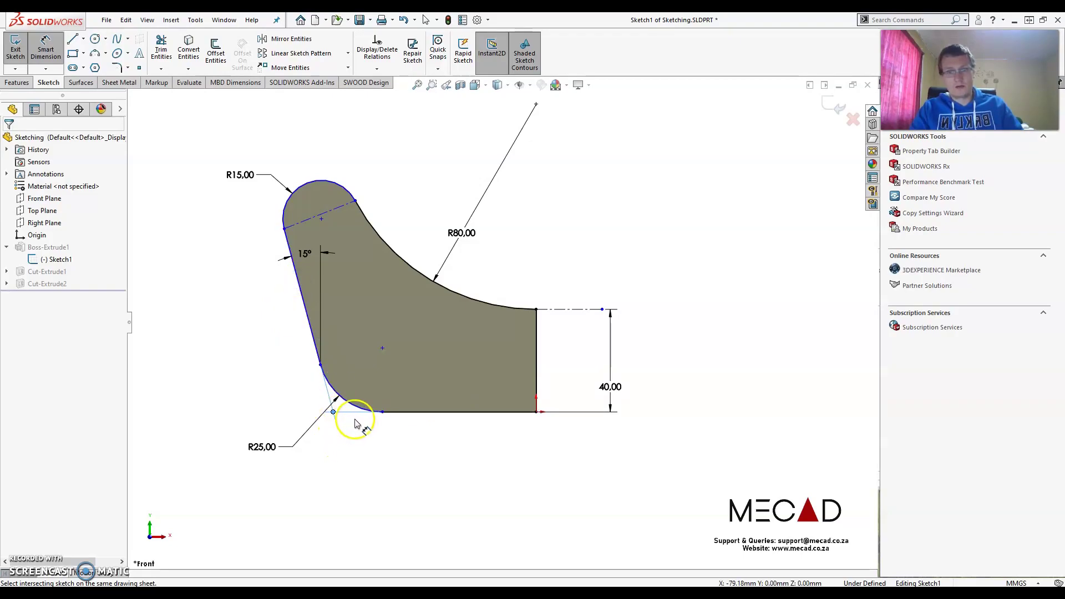
pyautogui.click(323, 409)
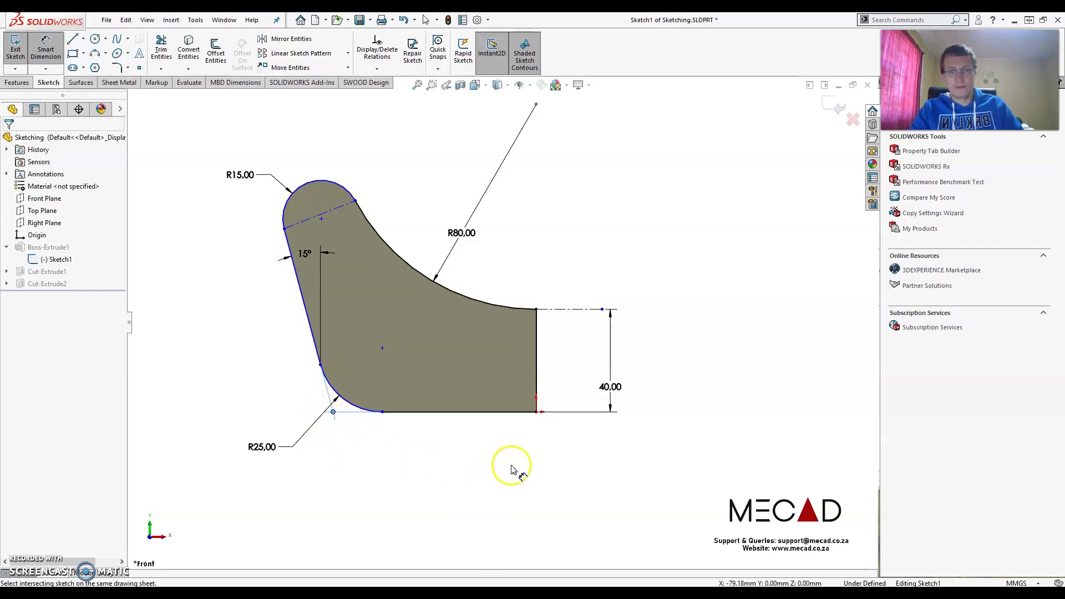
pyautogui.click(537, 417)
pyautogui.click(447, 443)
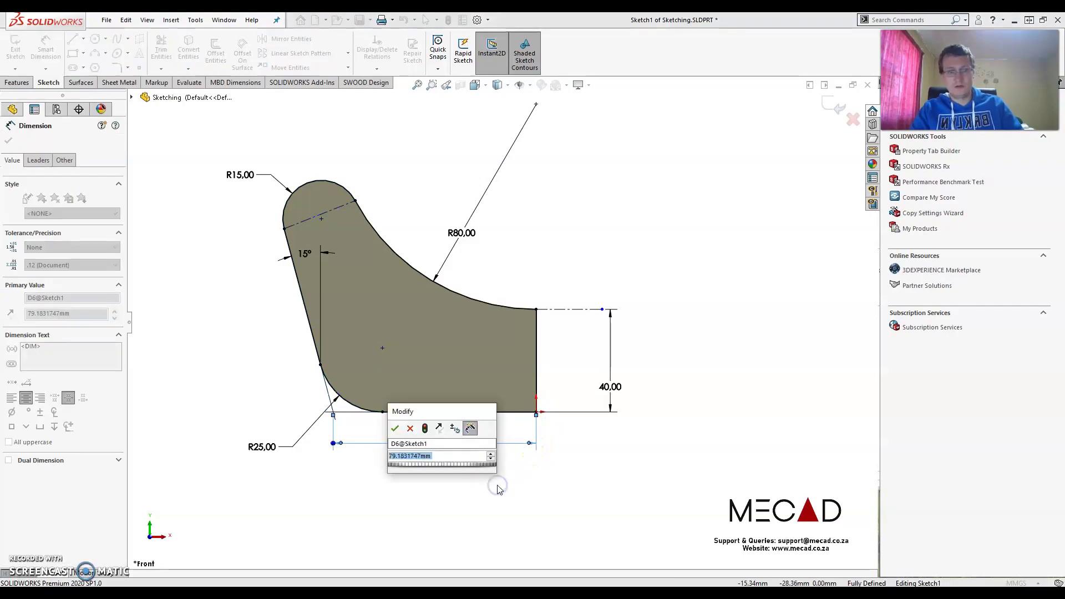
pyautogui.write('80')
pyautogui.press('Return')
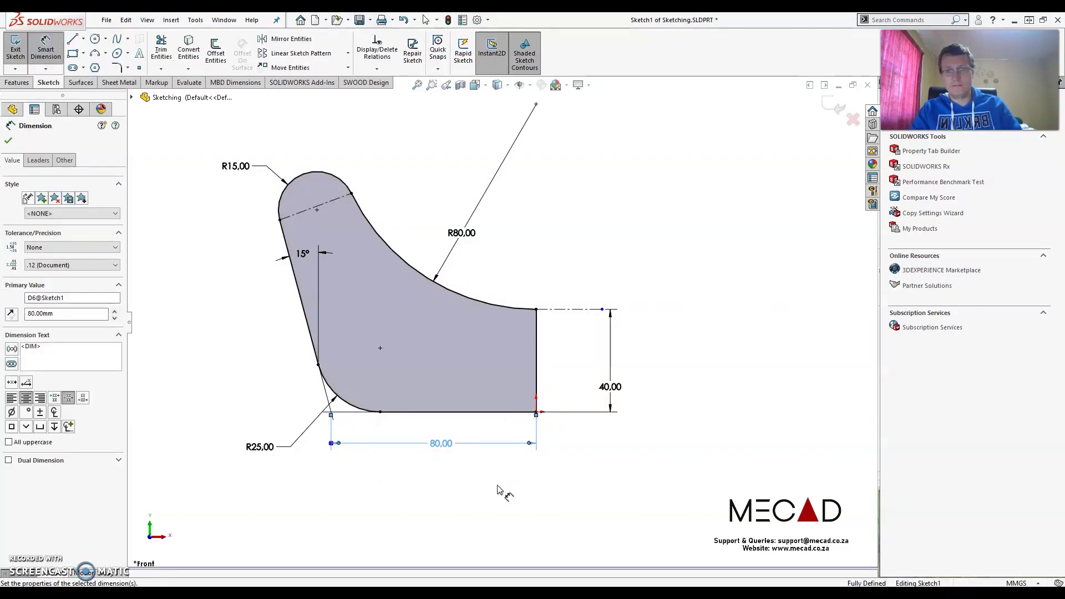
pyautogui.click(671, 226)
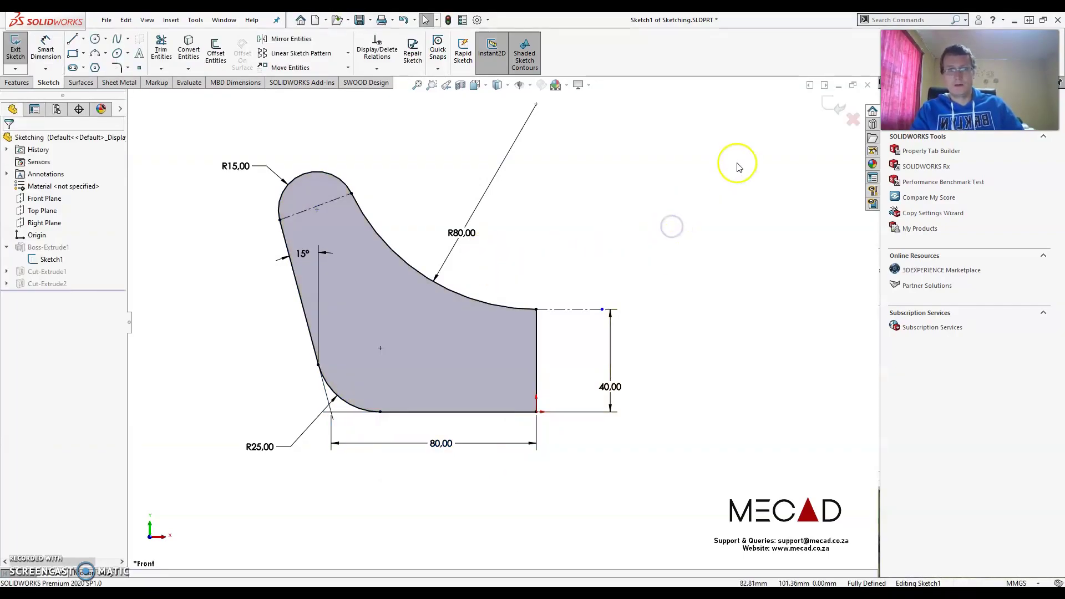
# Exit Sketch1, orbit the rebuilt bracket to an isometric view, and show the Features commands.
pyautogui.click(831, 107)
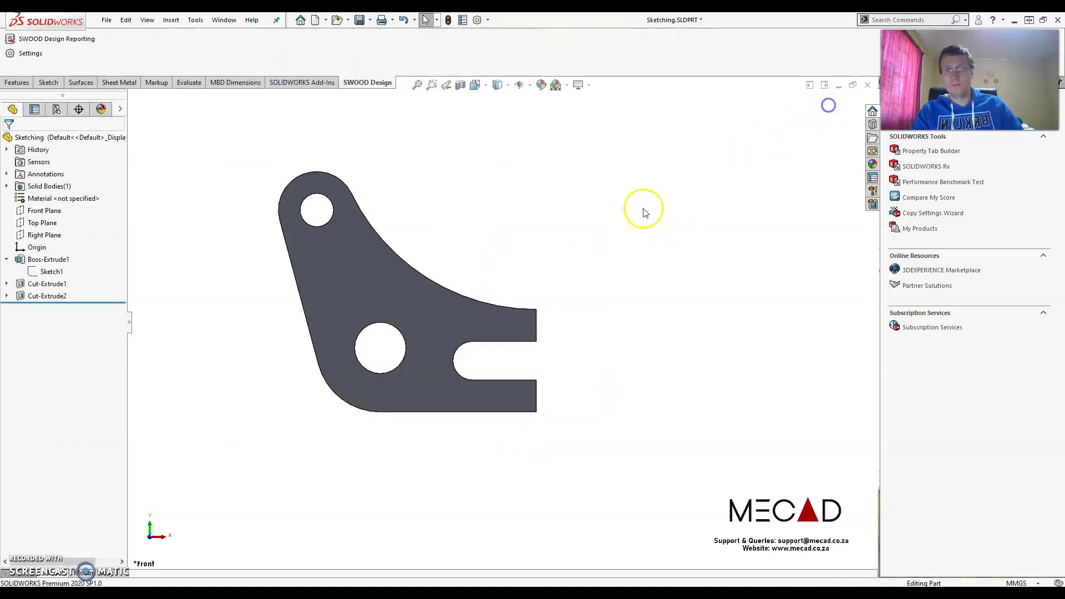
pyautogui.moveTo(343, 300)
pyautogui.mouseDown(button='middle')
pyautogui.moveTo(299, 355)
pyautogui.moveTo(280, 361)
pyautogui.moveTo(368, 290)
pyautogui.moveTo(417, 292)
pyautogui.moveTo(352, 309)
pyautogui.moveTo(304, 352)
pyautogui.mouseUp(button='middle')
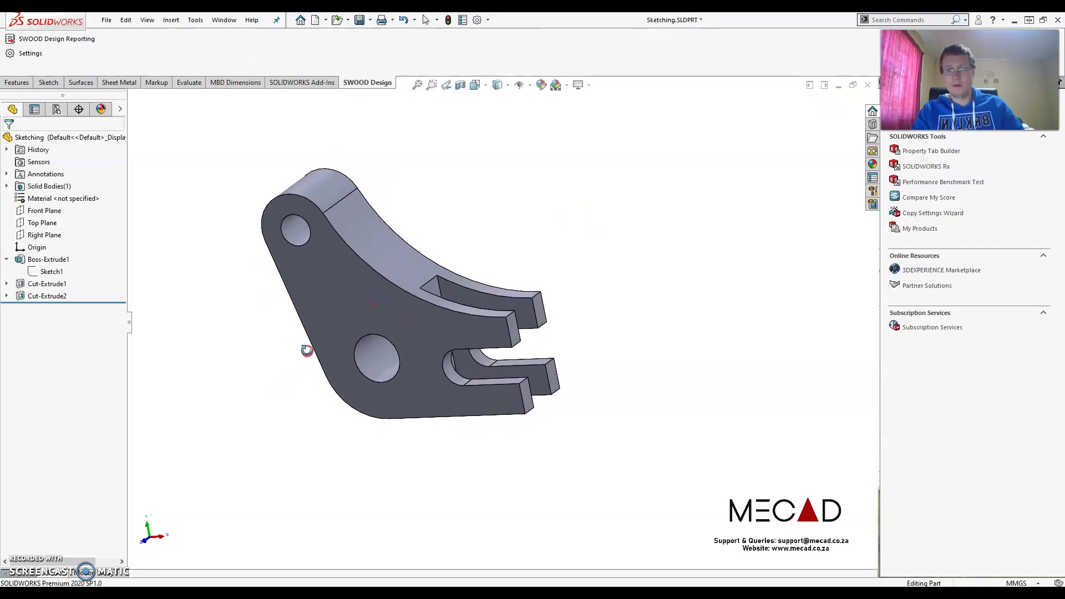
pyautogui.click(25, 84)
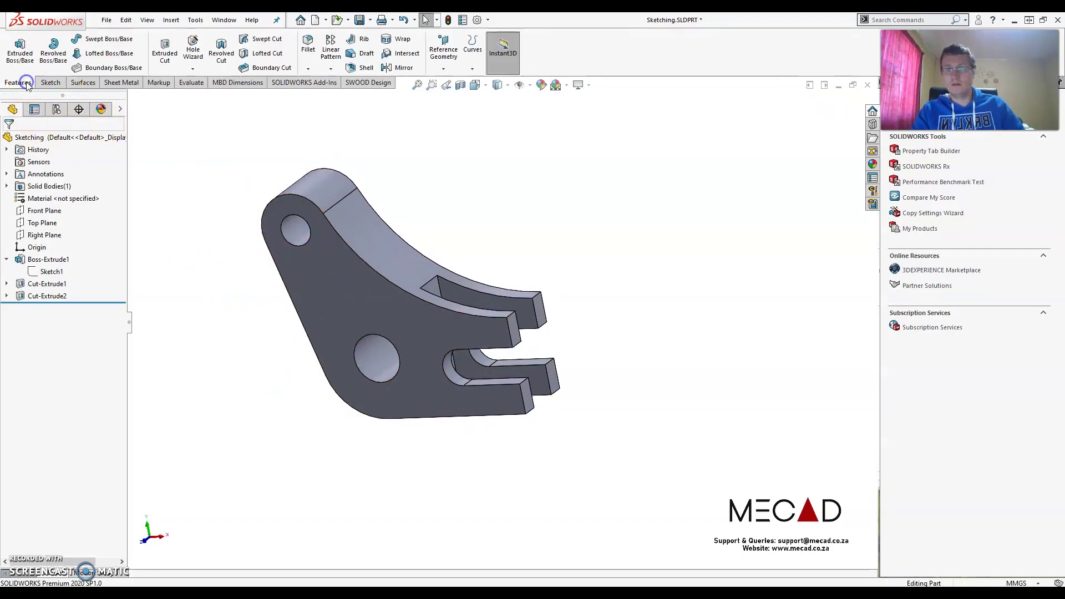
# Apply a 1 mm FilletXpert fillet to all edges of the bracket's front face.
pyautogui.click(314, 52)
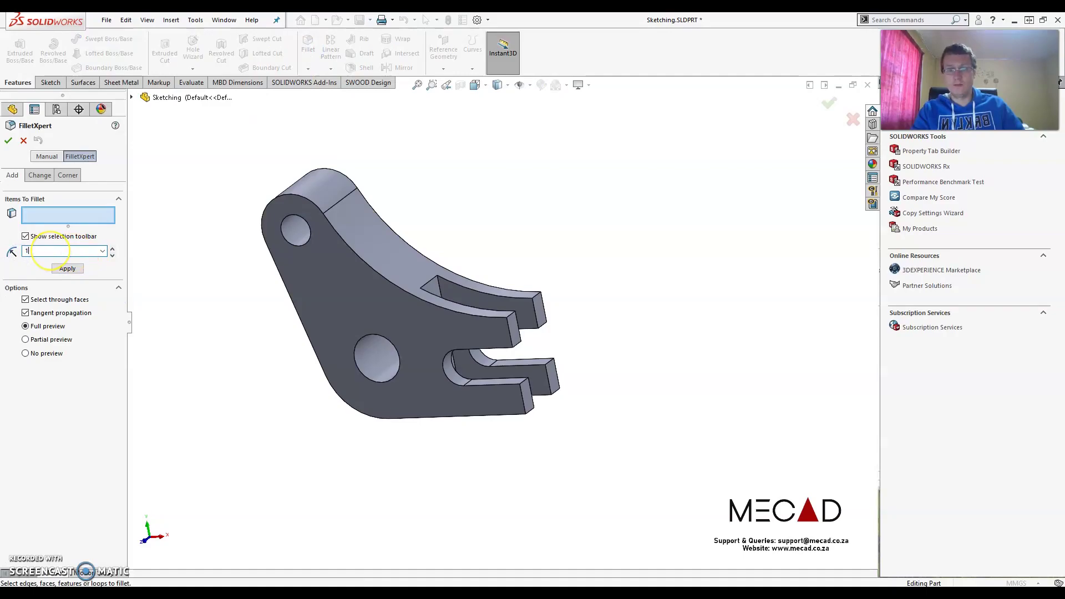
pyautogui.click(50, 252)
pyautogui.write('1')
pyautogui.moveTo(261, 329); pyautogui.dragTo(335, 275, button='middle')
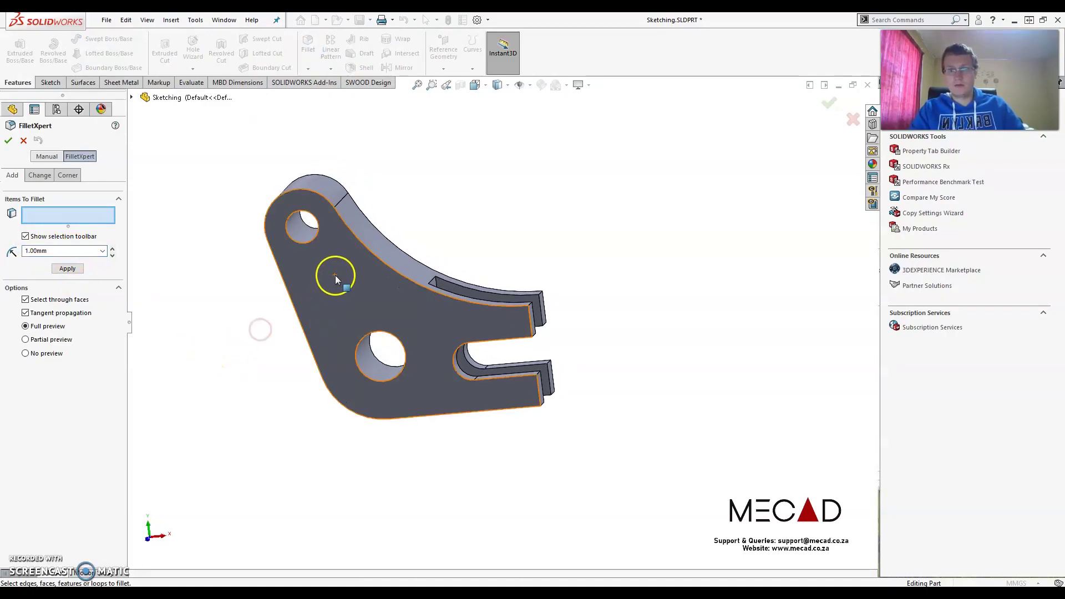
pyautogui.click(335, 276)
pyautogui.scroll(-3, 410, 333)
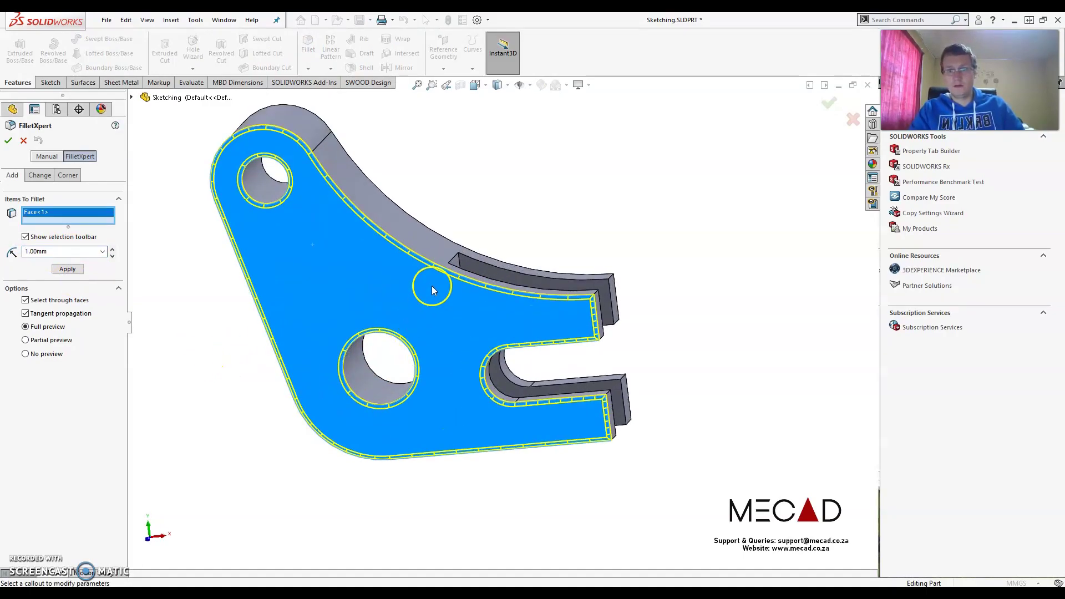
pyautogui.moveTo(433, 291)
pyautogui.mouseDown(button='middle')
pyautogui.moveTo(420, 297)
pyautogui.moveTo(442, 276)
pyautogui.mouseUp(button='middle')
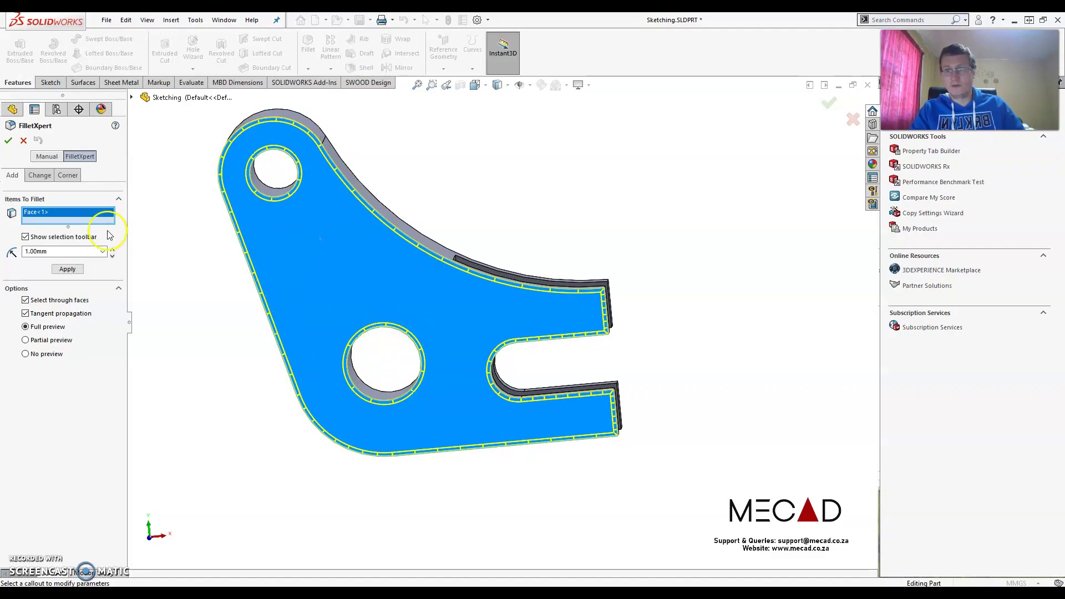
pyautogui.click(67, 269)
# Confirm Fillet1, inspect the bracket's back face and its fillets, then zoom to fit.
pyautogui.click(8, 141)
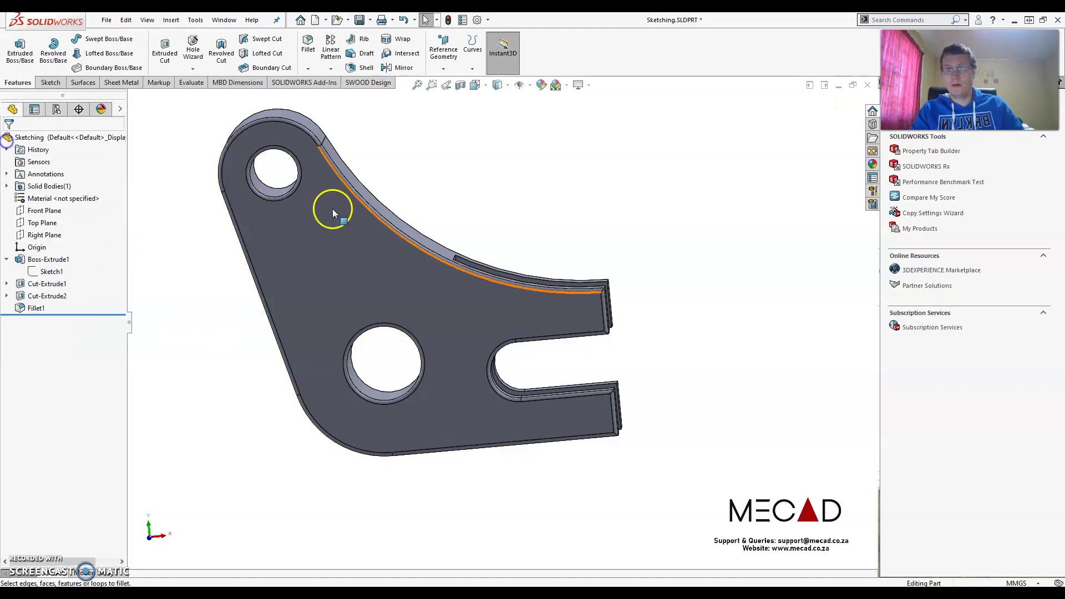
pyautogui.moveTo(476, 165); pyautogui.dragTo(470, 262, button='middle')
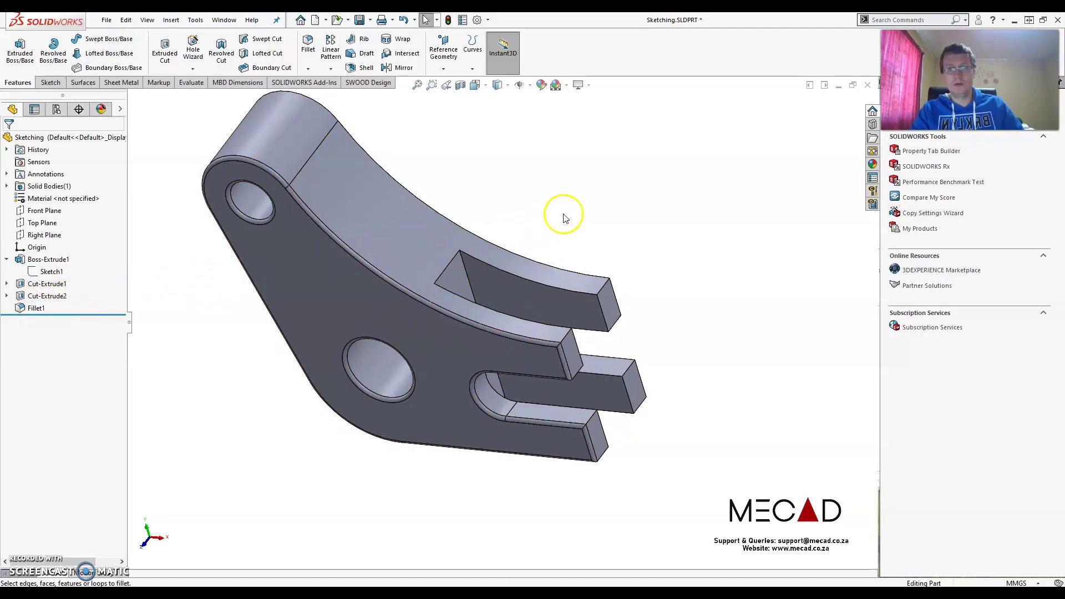
pyautogui.moveTo(561, 216)
pyautogui.mouseDown(button='middle')
pyautogui.moveTo(527, 233)
pyautogui.moveTo(536, 218)
pyautogui.mouseUp(button='middle')
pyautogui.moveTo(454, 289); pyautogui.dragTo(493, 158, button='middle')
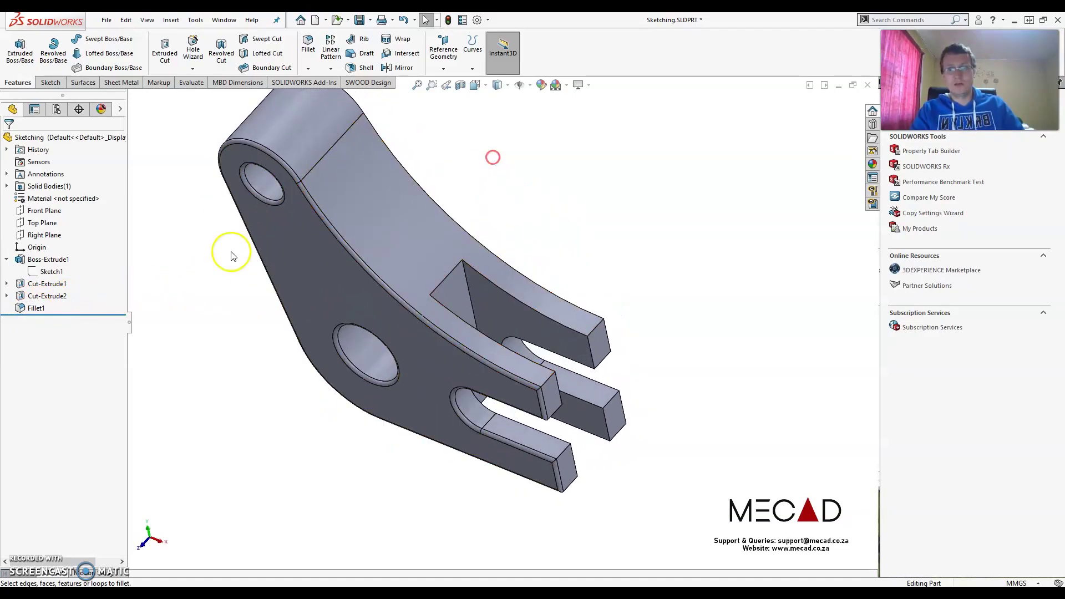
pyautogui.click(45, 308)
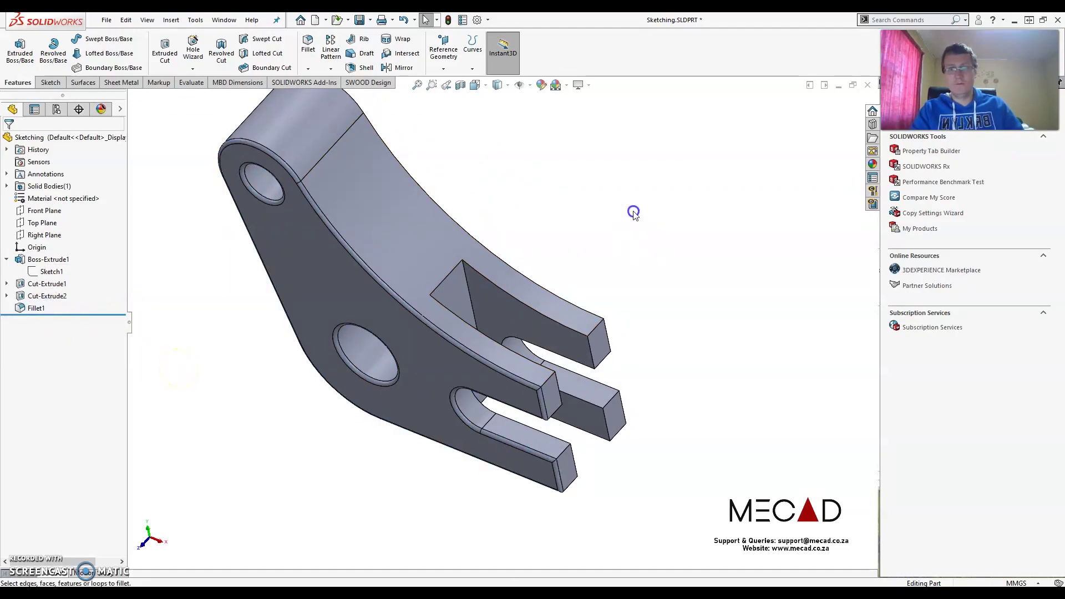
pyautogui.moveTo(633, 209)
pyautogui.mouseDown(button='middle')
pyautogui.moveTo(582, 268)
pyautogui.moveTo(468, 190)
pyautogui.mouseUp(button='middle')
pyautogui.click(467, 187)
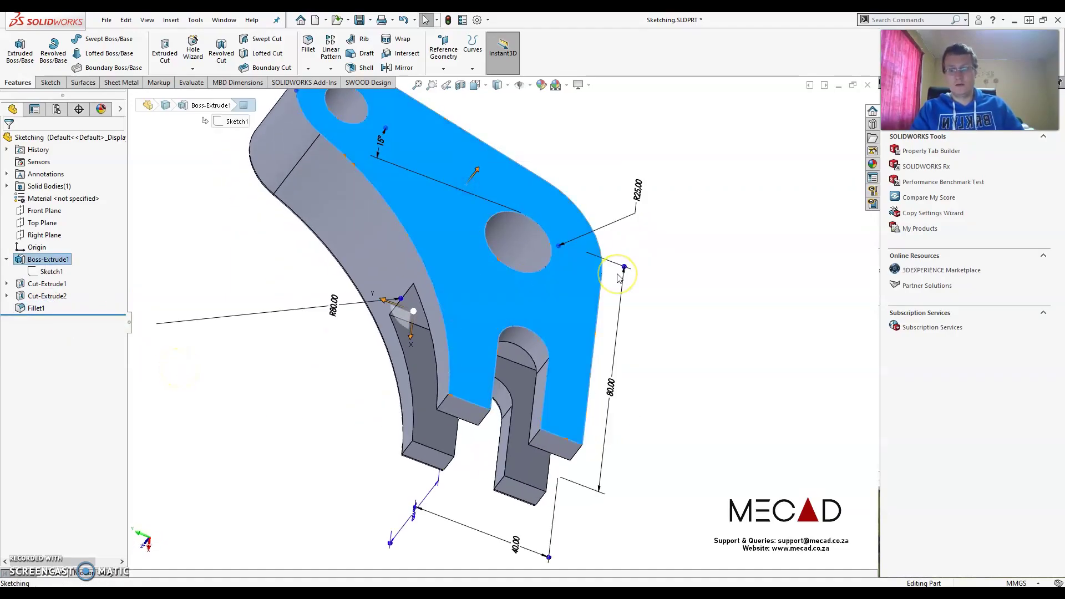
pyautogui.click(668, 322)
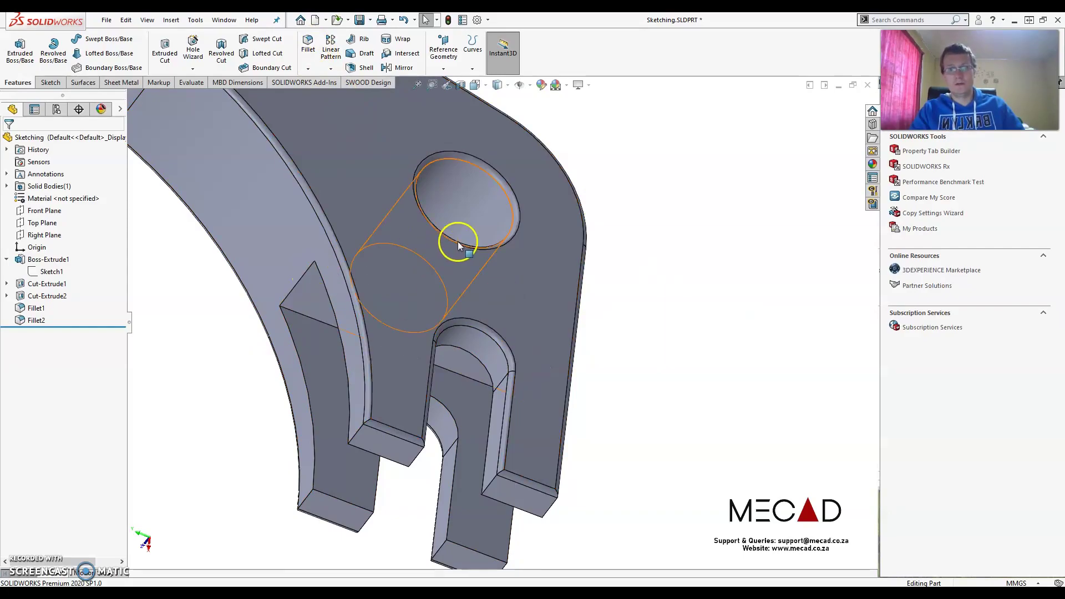
pyautogui.moveTo(470, 303); pyautogui.dragTo(491, 178, button='middle')
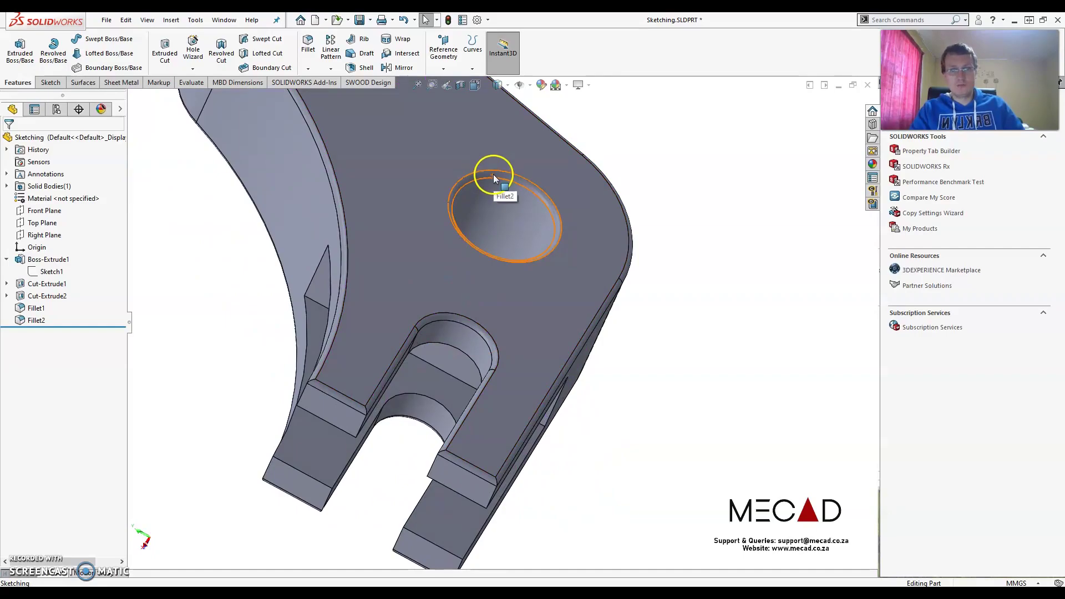
pyautogui.press('f')
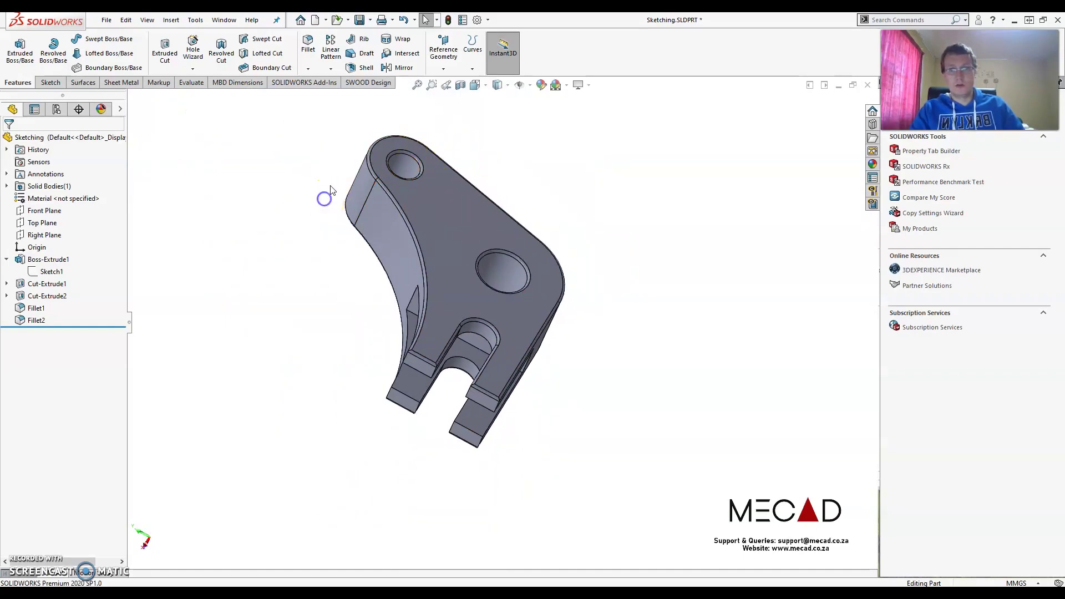
# In FilletXpert's Change mode, select the fillet faces around both holes on each side.
pyautogui.click(306, 50)
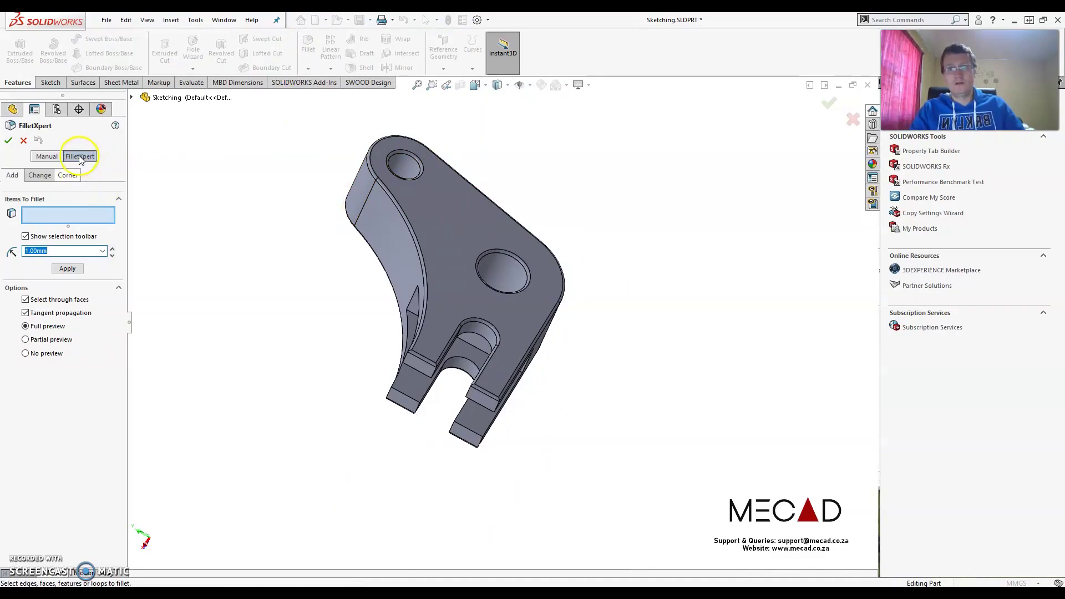
pyautogui.click(35, 176)
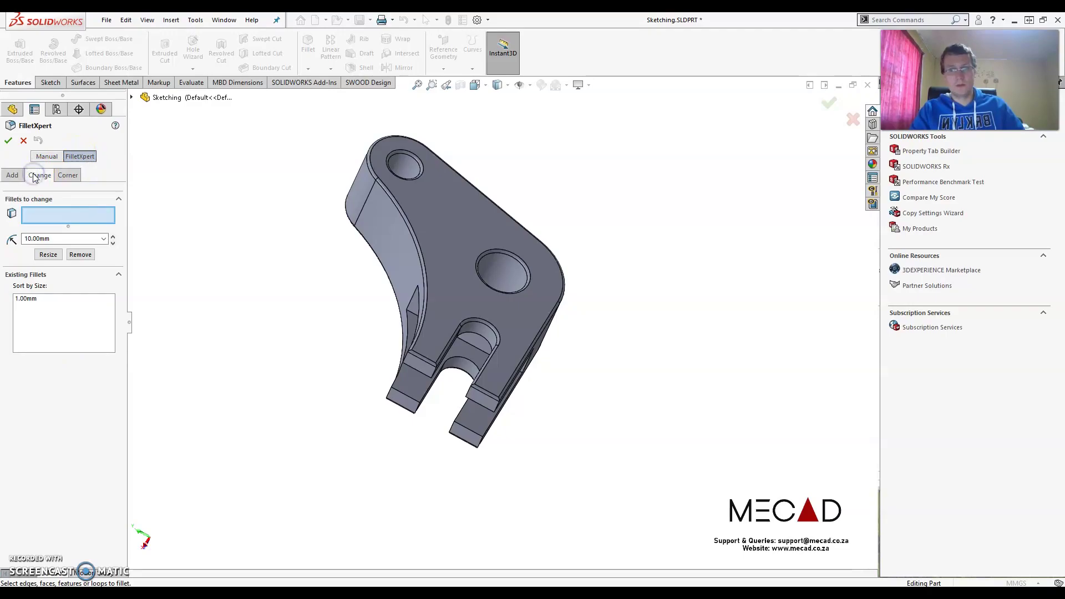
pyautogui.scroll(-3, 431, 165)
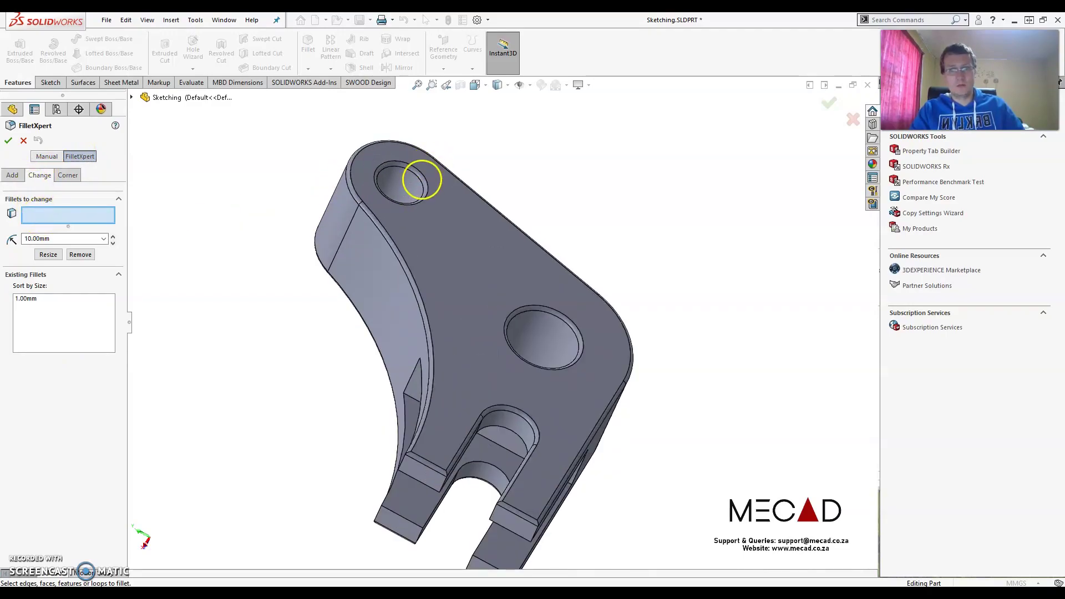
pyautogui.click(423, 181)
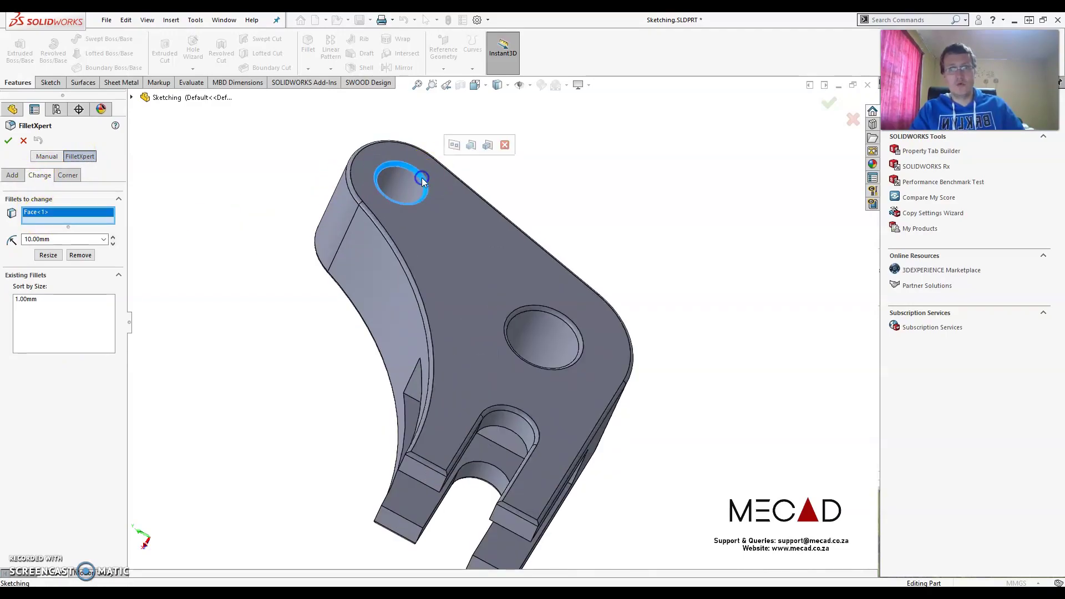
pyautogui.click(552, 314)
pyautogui.moveTo(403, 335); pyautogui.dragTo(537, 164, button='middle')
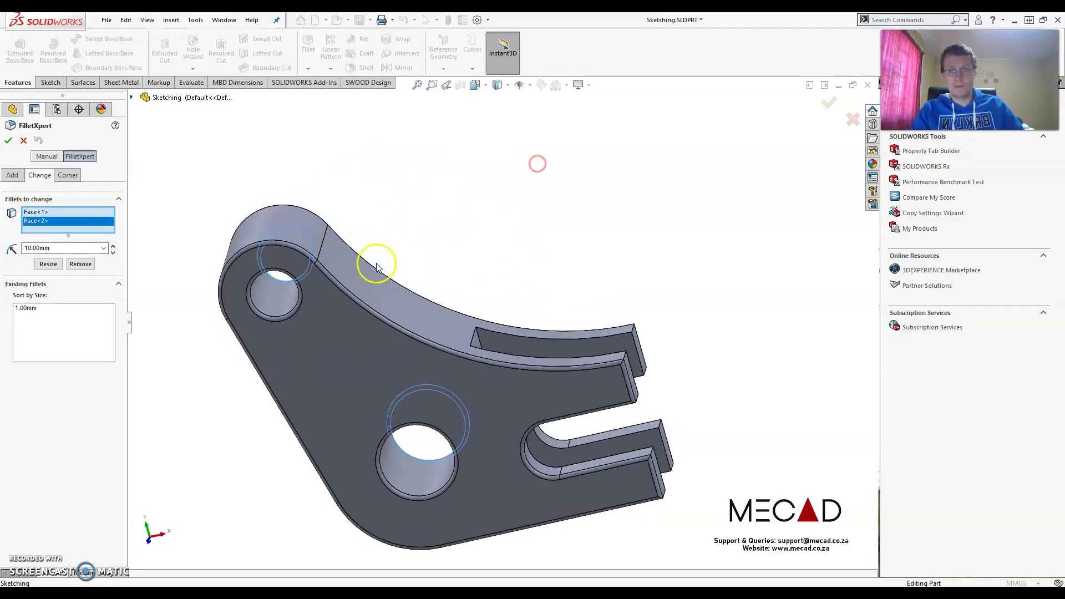
pyautogui.click(292, 313)
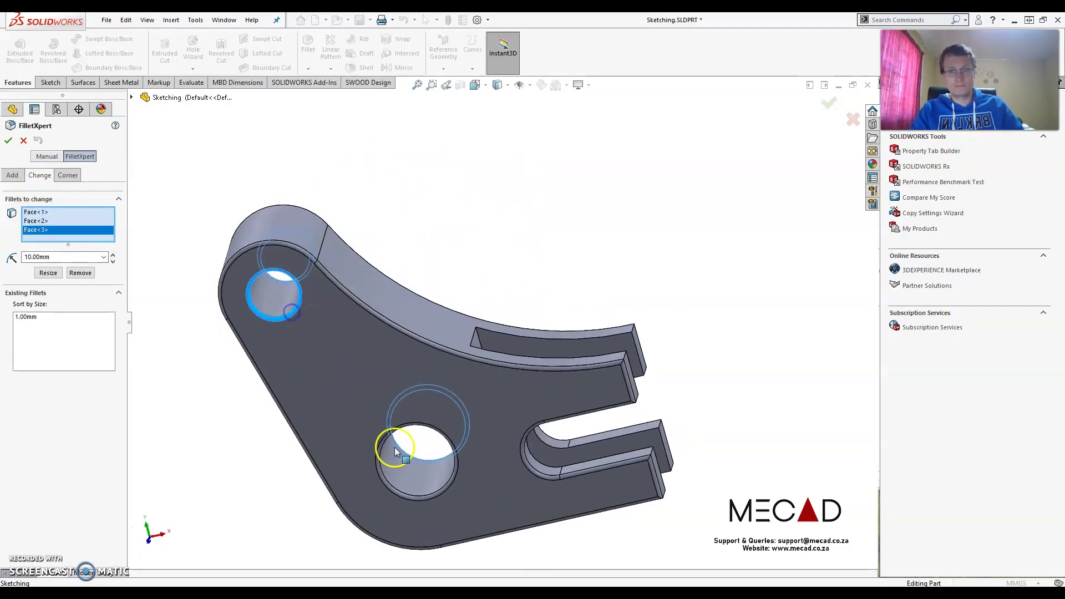
pyautogui.click(428, 496)
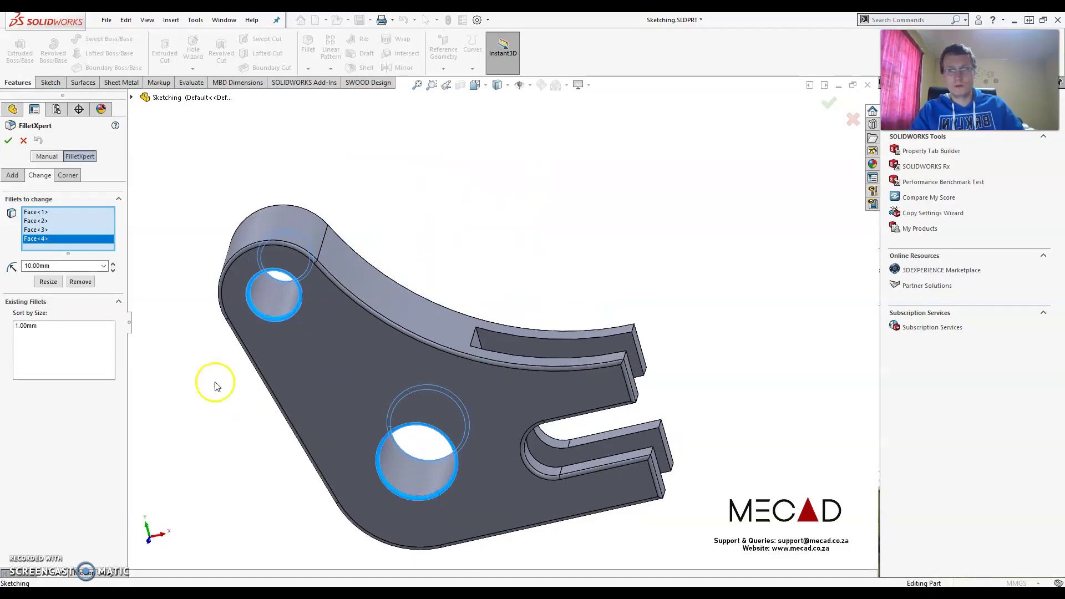
# Remove the four selected hole fillets and confirm the change.
pyautogui.click(81, 282)
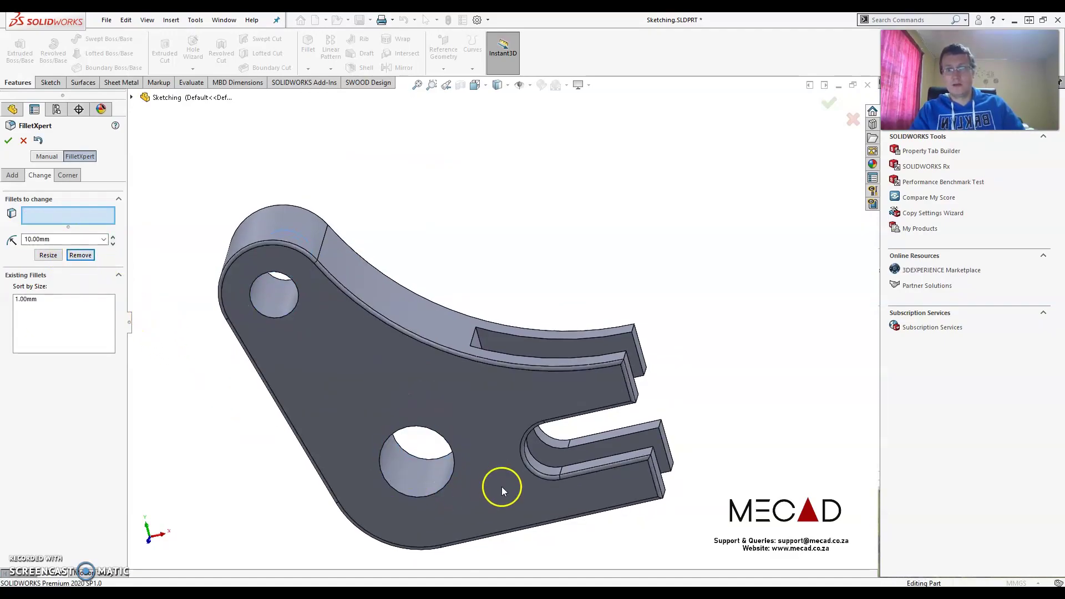
pyautogui.moveTo(501, 487); pyautogui.dragTo(448, 387, button='middle')
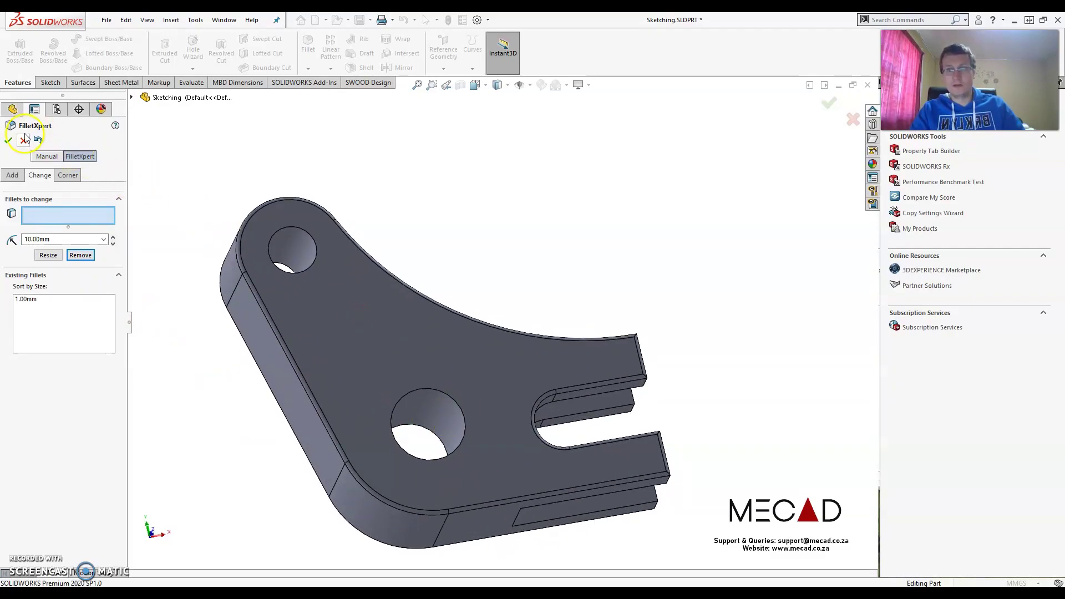
pyautogui.click(8, 140)
pyautogui.click(633, 204)
pyautogui.moveTo(670, 291); pyautogui.dragTo(630, 375, button='middle')
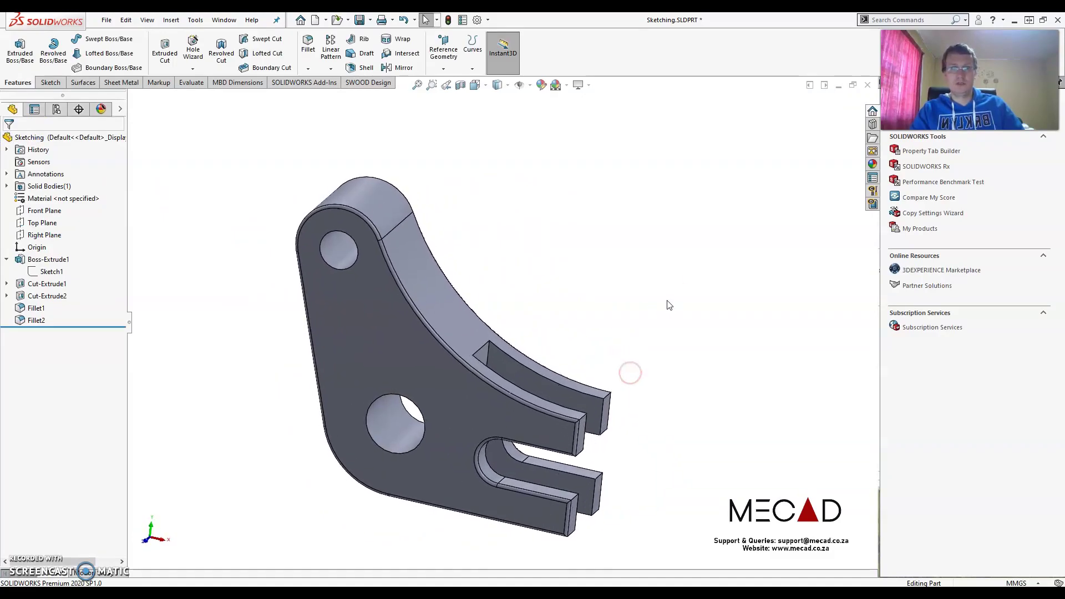